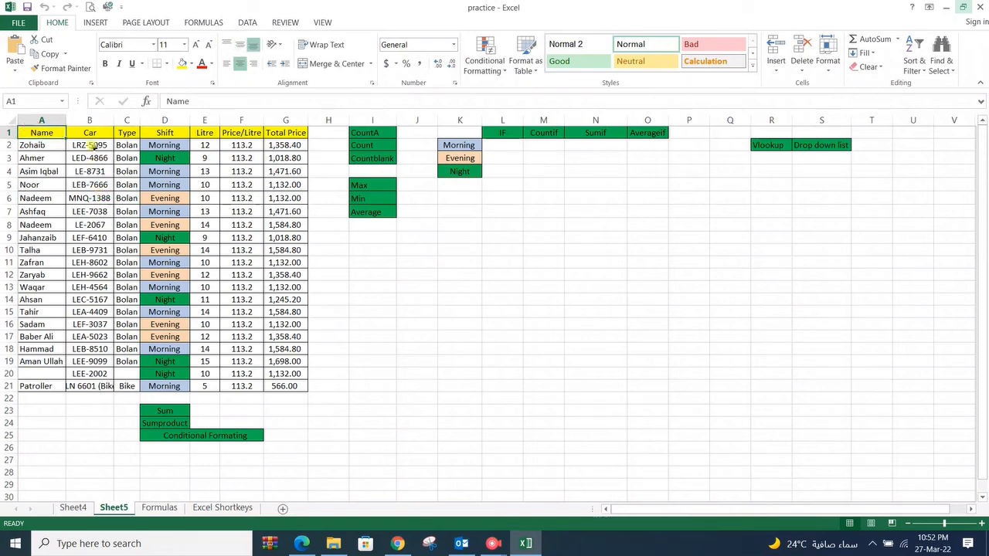
{"action": "left_click_drag", "start_coordinate": [89, 145], "coordinate": [93, 386]}
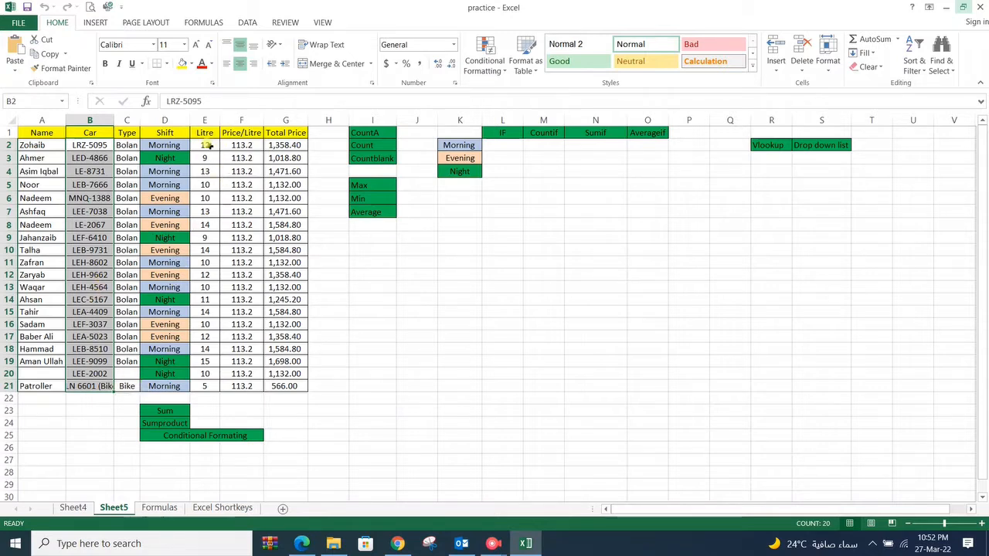
{"action": "left_click_drag", "start_coordinate": [209, 145], "coordinate": [204, 379]}
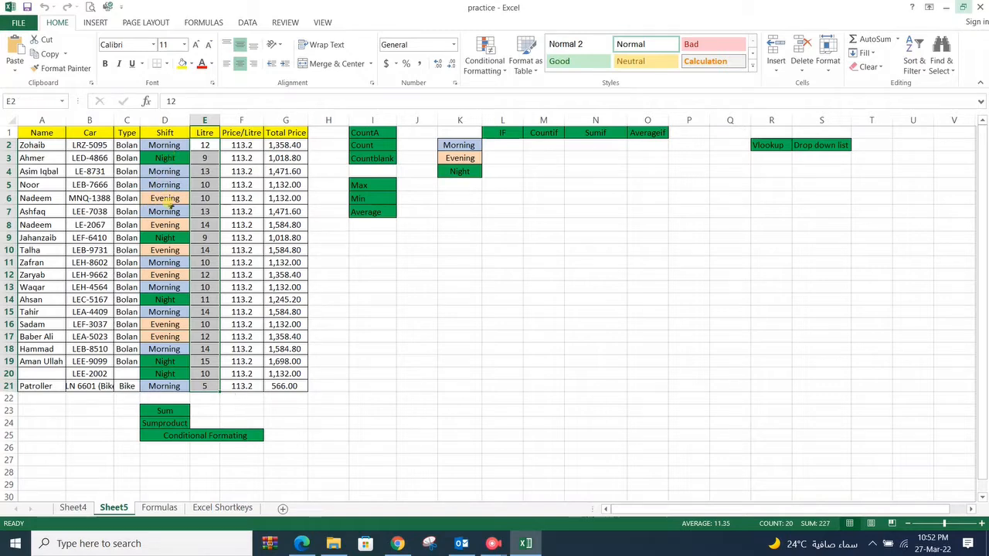
{"action": "left_click", "coordinate": [345, 385]}
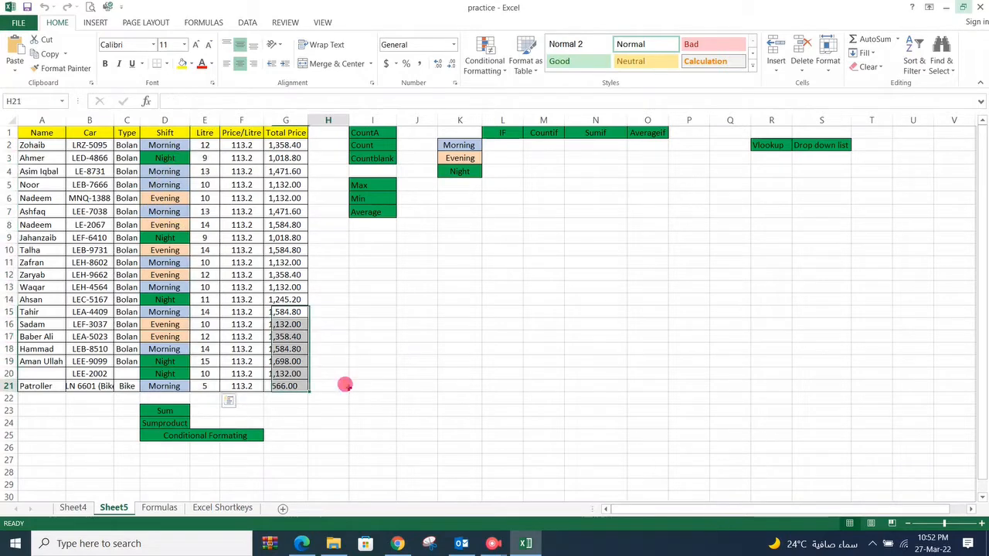
Total the Litre column in cell E23 beside the Sum label with the formula =SUM(E2:E21).
{"action": "left_click", "coordinate": [207, 405]}
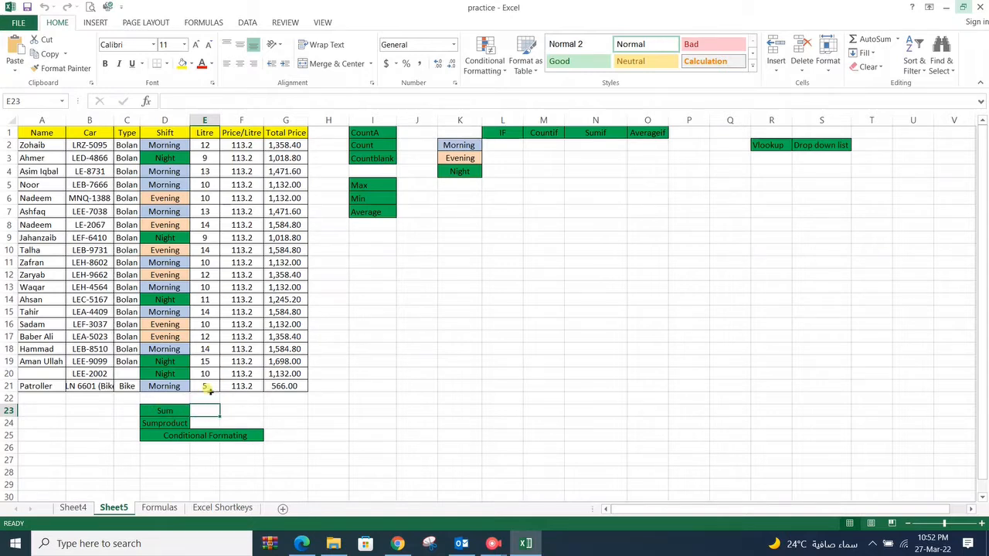
{"action": "type", "text": "=sum"}
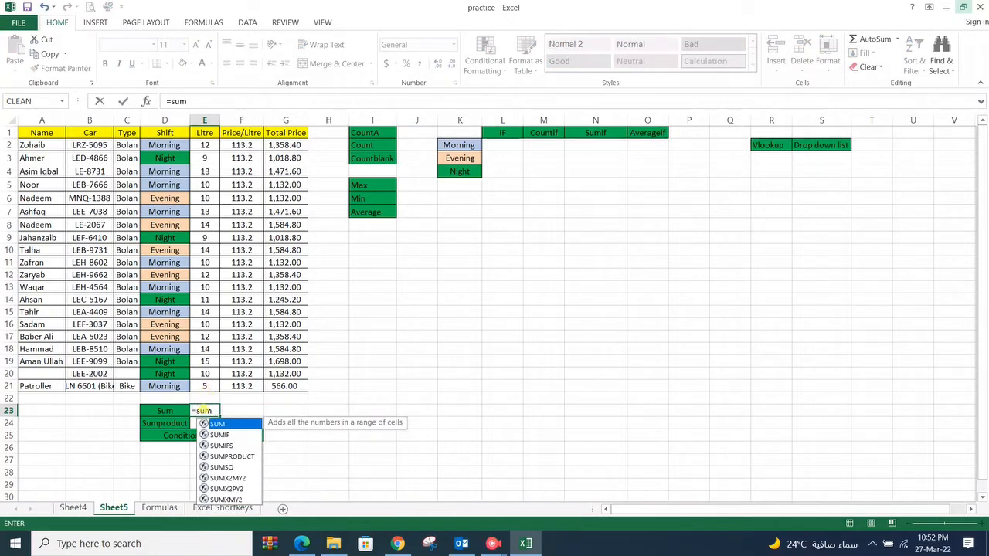
{"action": "left_click", "coordinate": [219, 424]}
{"action": "left_click", "coordinate": [219, 424]}
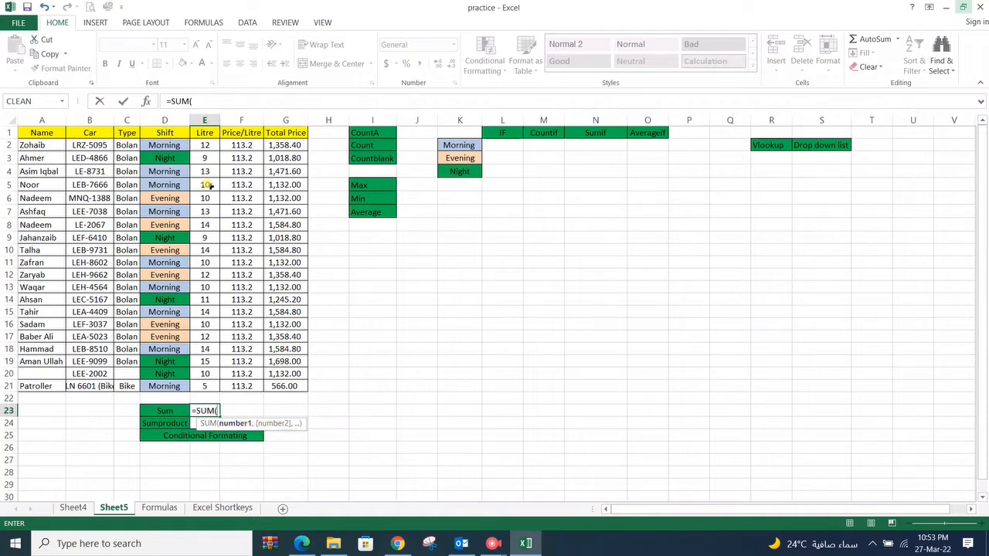
{"action": "left_click_drag", "start_coordinate": [207, 147], "coordinate": [204, 396]}
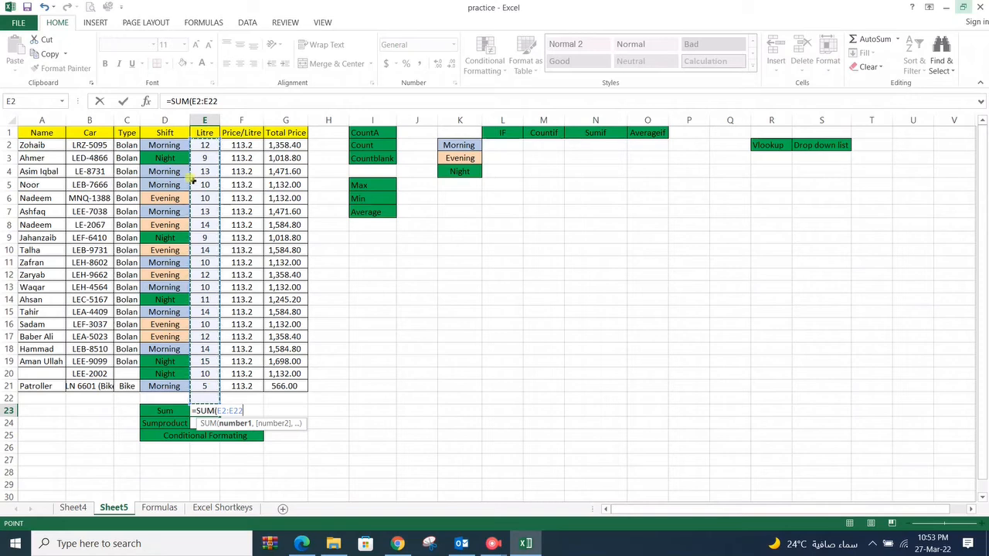
{"action": "left_click_drag", "start_coordinate": [203, 145], "coordinate": [210, 378]}
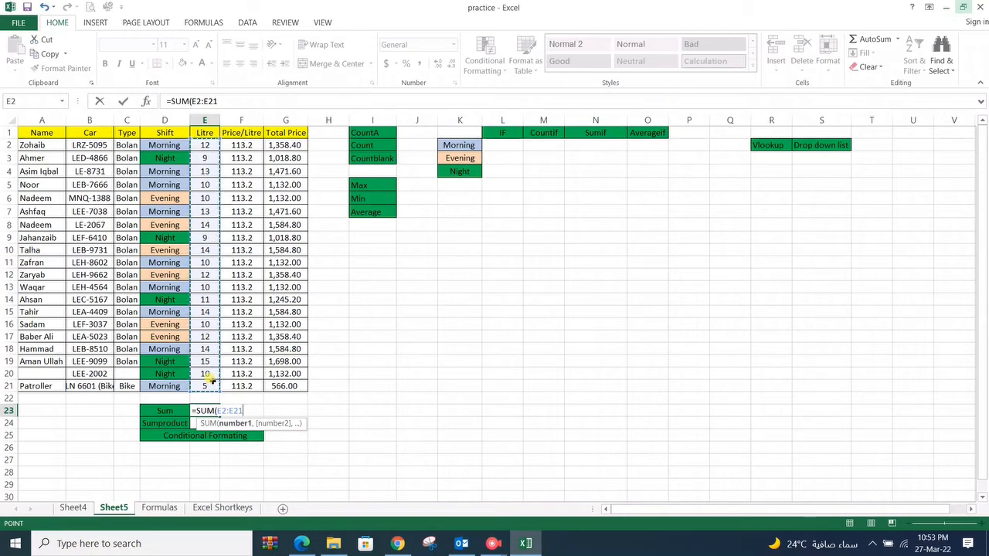
{"action": "key", "text": "Return"}
{"action": "left_click", "coordinate": [208, 410]}
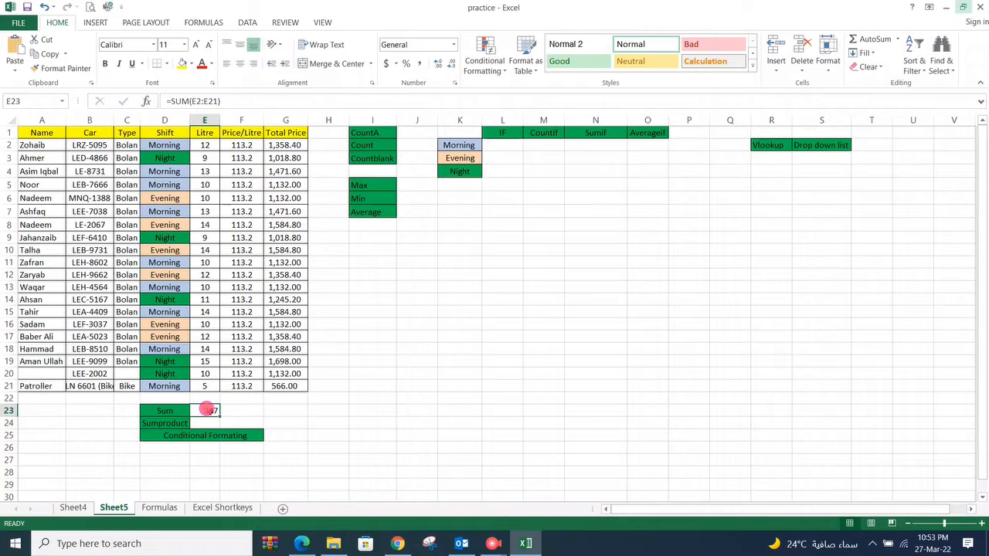
Total the Total Price column in cell G23 with the formula =SUM(G2:G21).
{"action": "left_click", "coordinate": [285, 411]}
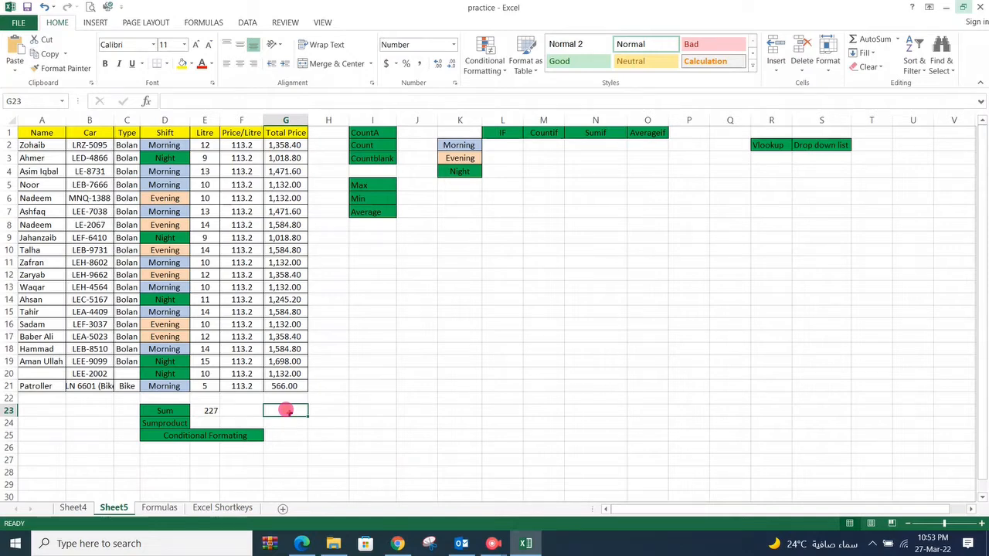
{"action": "type", "text": "=sum"}
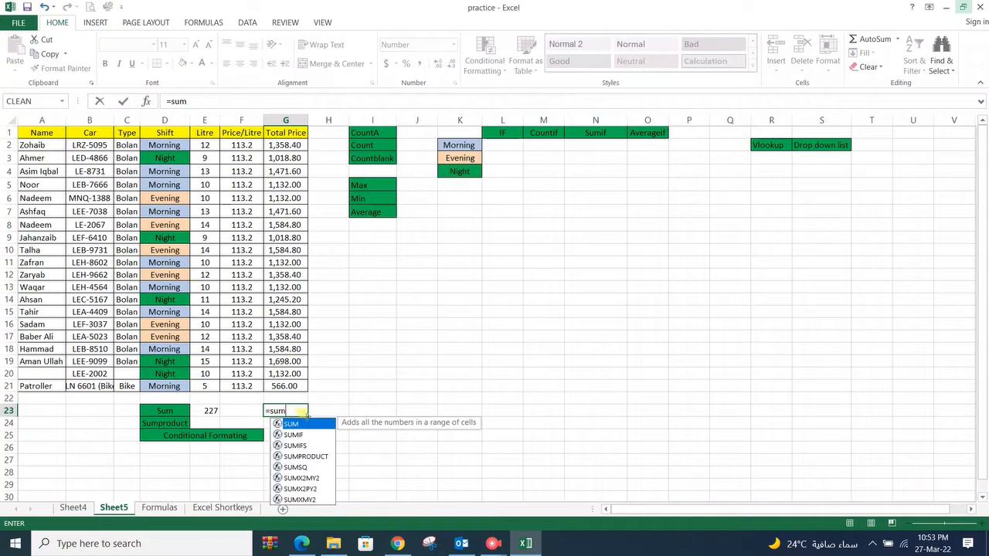
{"action": "double_click", "coordinate": [297, 424]}
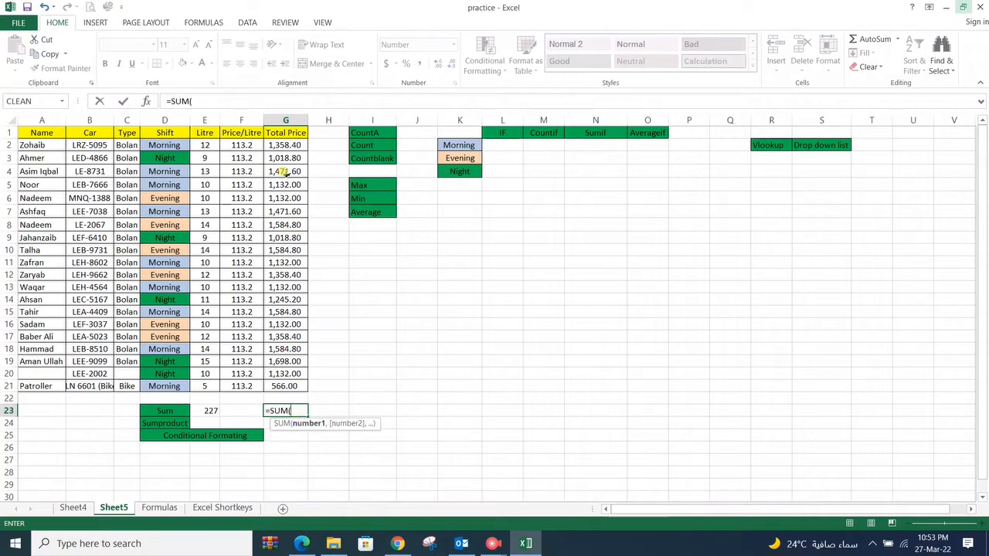
{"action": "left_click_drag", "start_coordinate": [285, 143], "coordinate": [284, 385]}
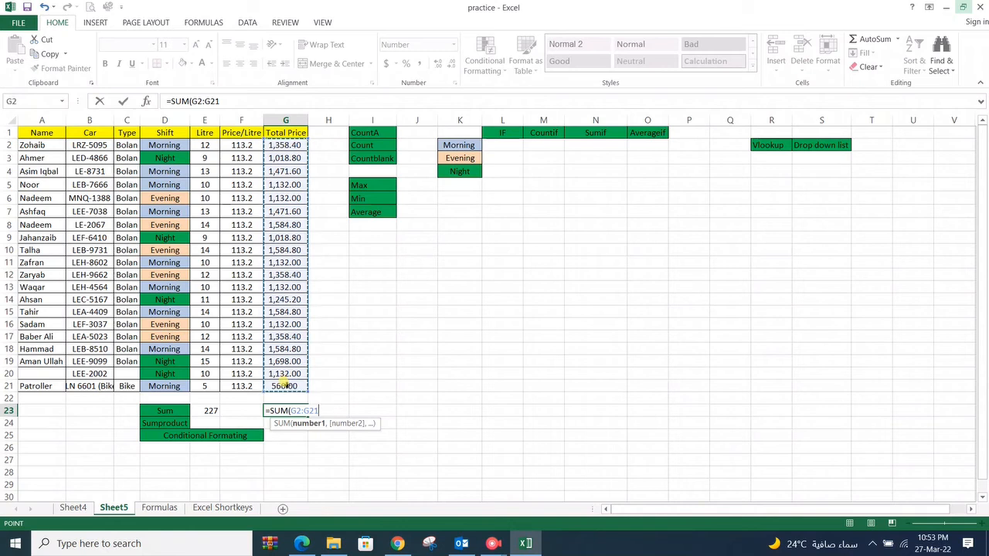
{"action": "key", "text": "Return"}
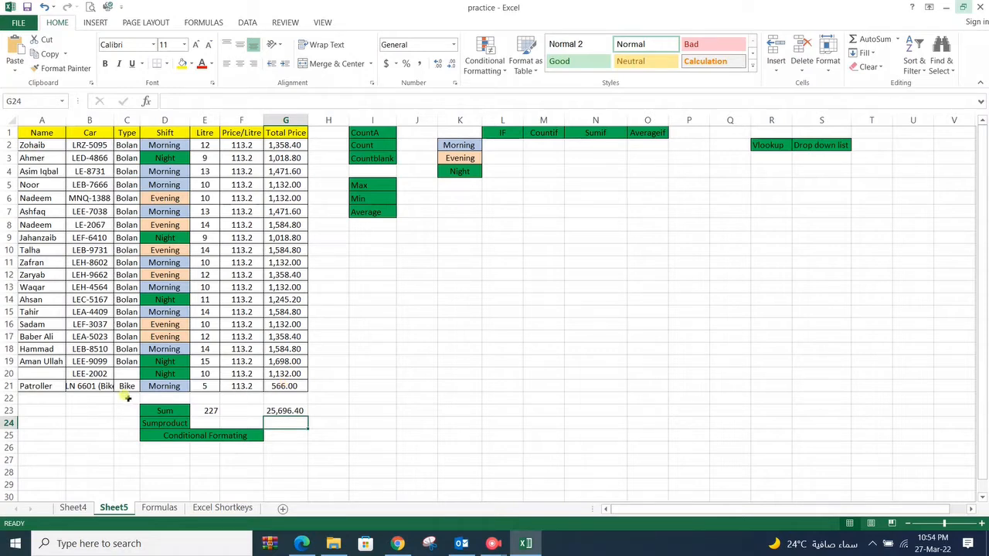
Calculate the sum of Litre times Price/Litre in cell G24 with =SUMPRODUCT(E2:E21,F2:F21), and compare it with the formula in G23.
{"action": "left_click", "coordinate": [158, 422]}
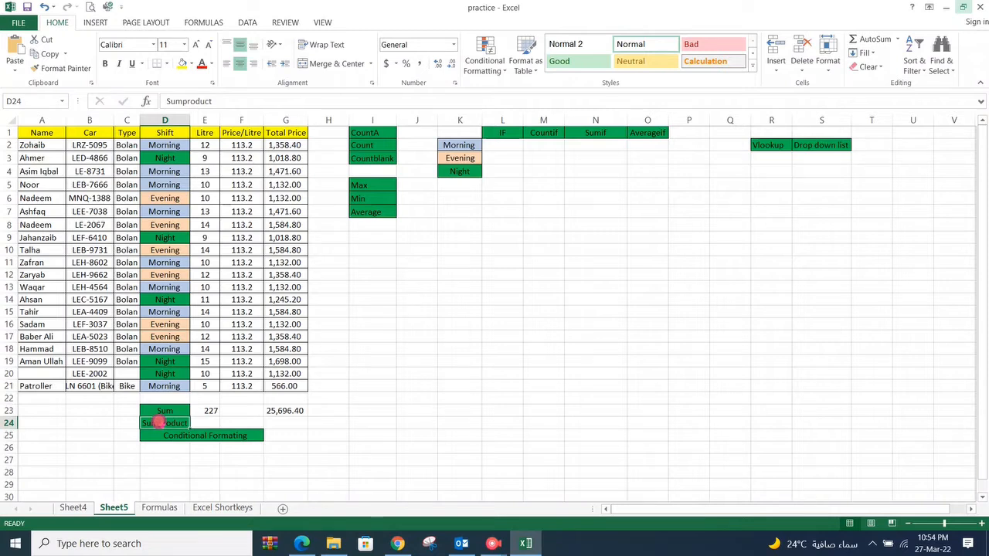
{"action": "left_click", "coordinate": [275, 421]}
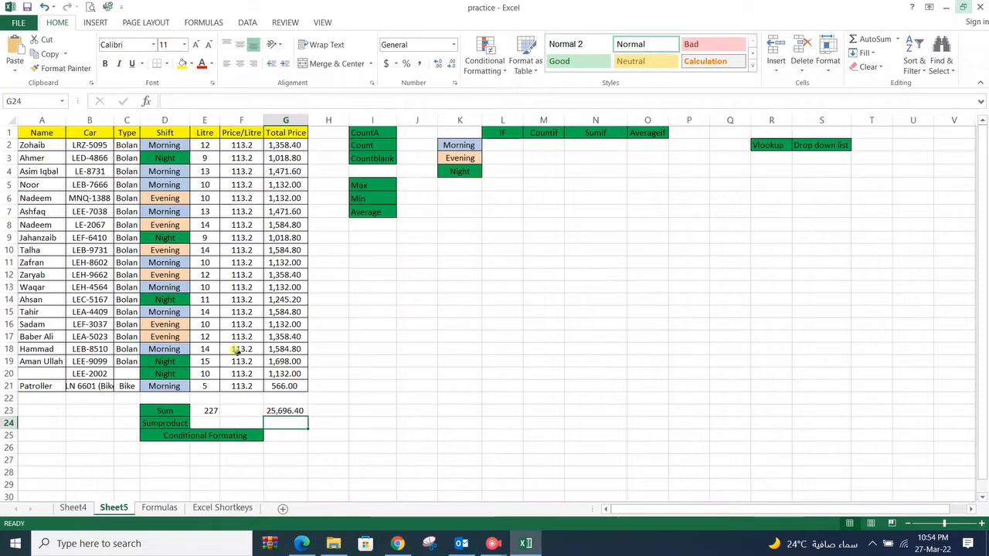
{"action": "type", "text": "=sum"}
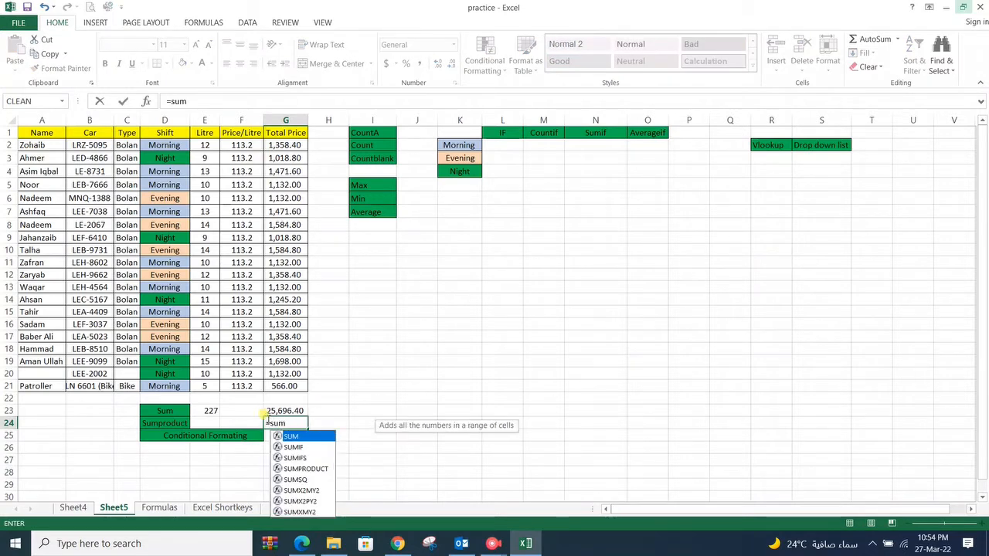
{"action": "double_click", "coordinate": [318, 471]}
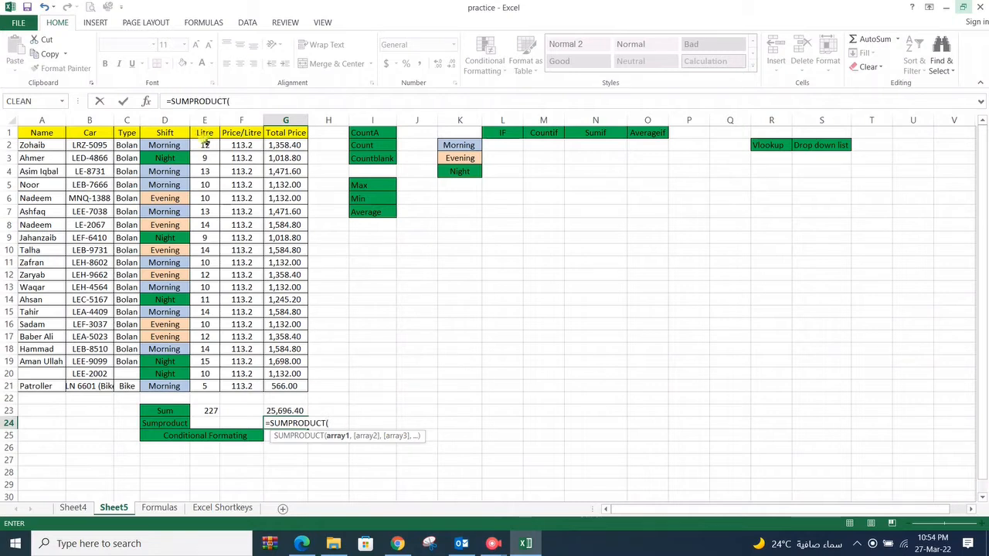
{"action": "left_click_drag", "start_coordinate": [205, 145], "coordinate": [218, 372]}
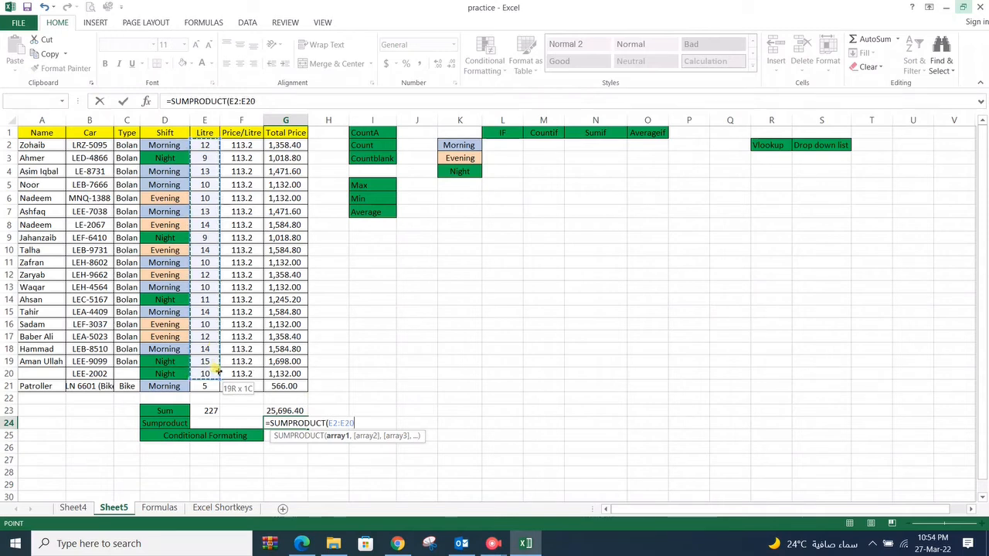
{"action": "left_click_drag", "start_coordinate": [218, 371], "coordinate": [218, 372]}
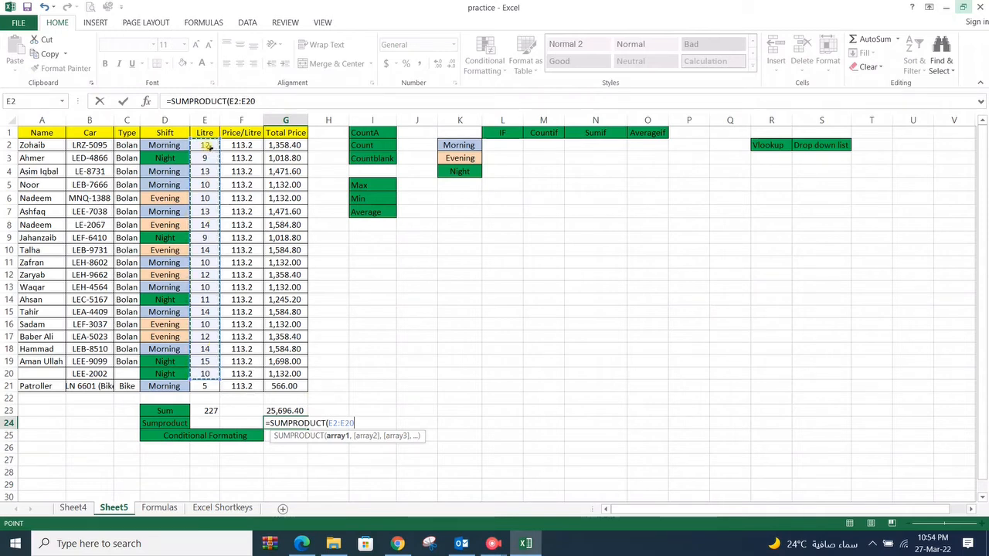
{"action": "left_click_drag", "start_coordinate": [210, 147], "coordinate": [211, 389]}
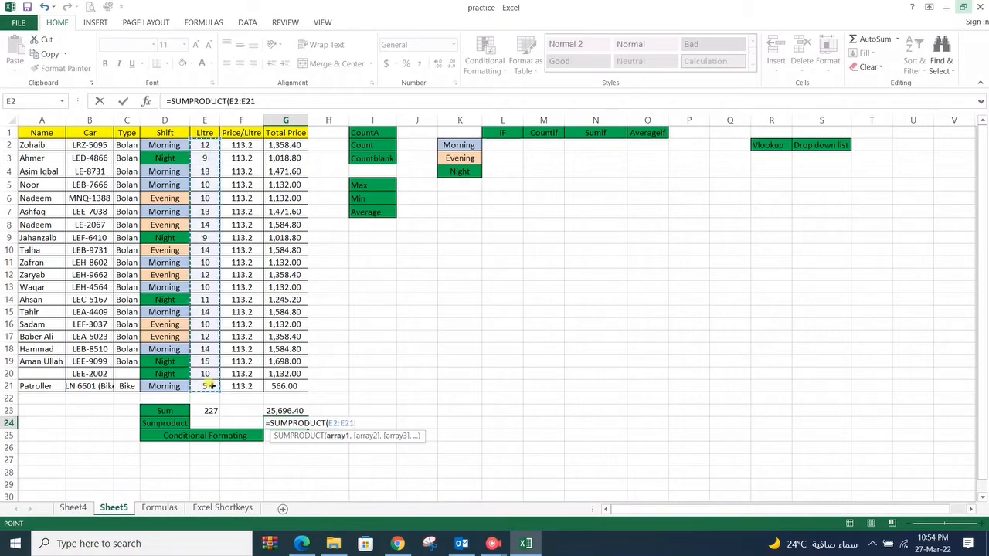
{"action": "type", "text": ","}
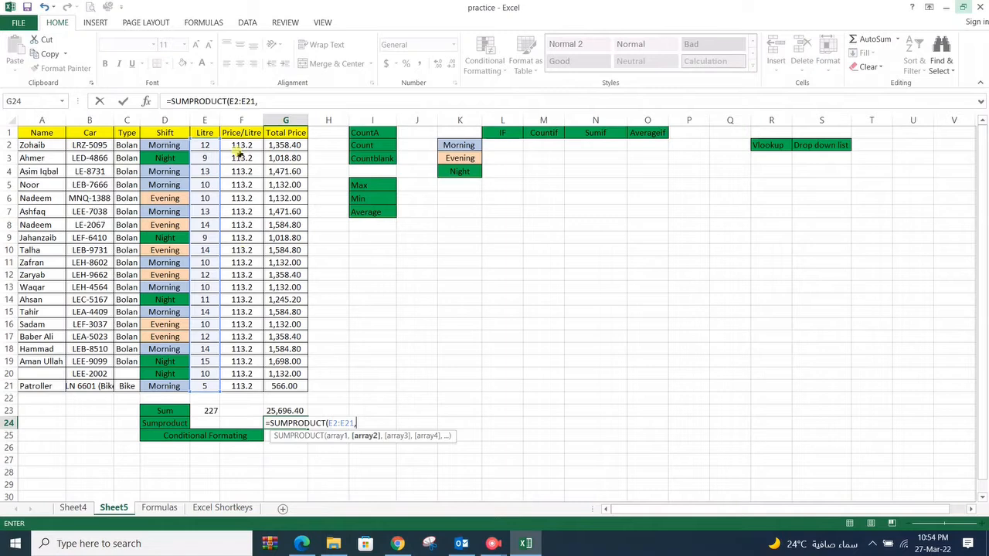
{"action": "left_click_drag", "start_coordinate": [241, 144], "coordinate": [249, 385]}
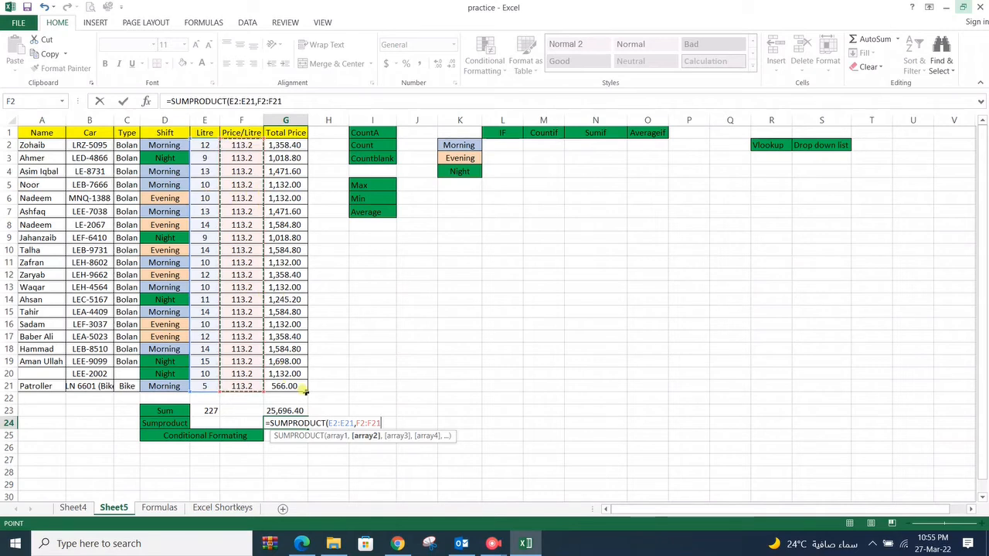
{"action": "key", "text": "Return"}
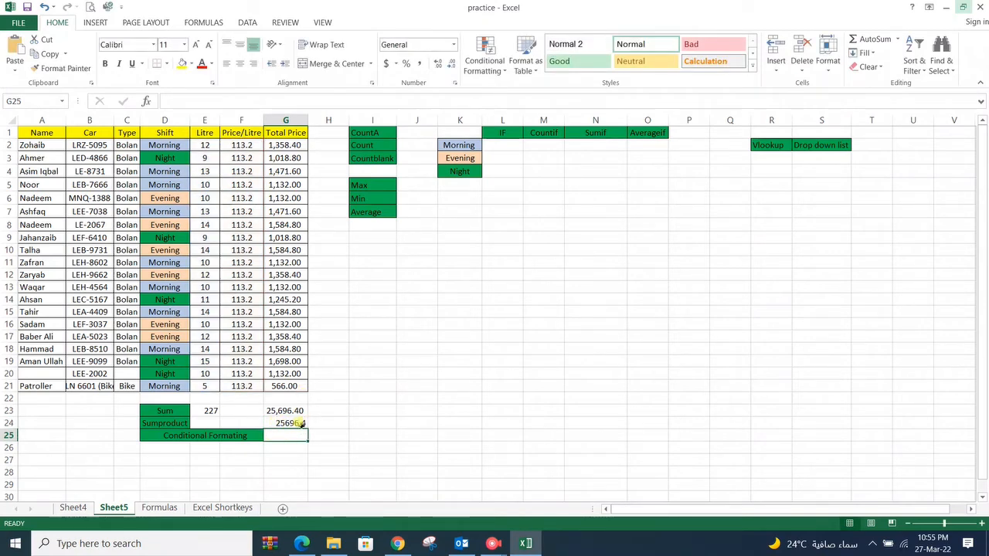
{"action": "left_click", "coordinate": [288, 411]}
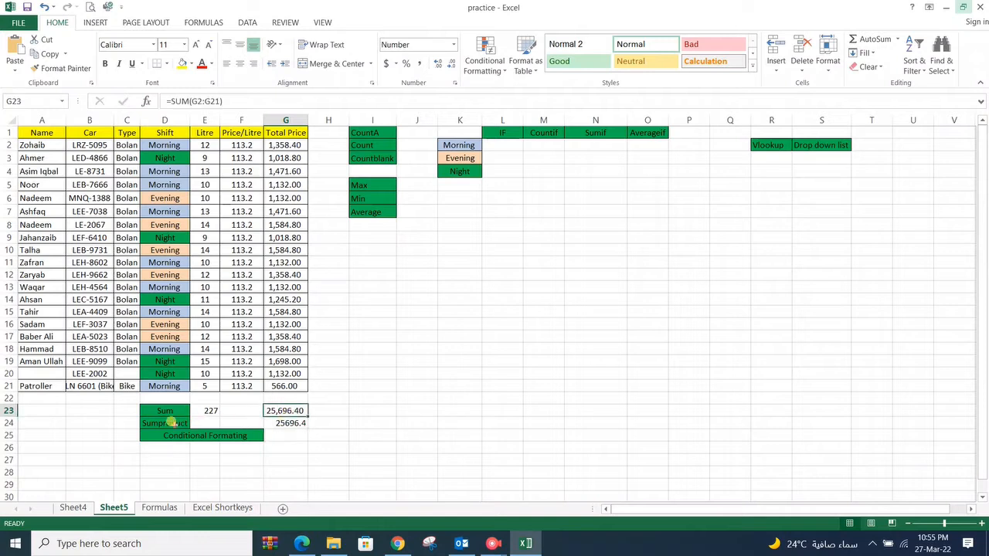
{"action": "left_click", "coordinate": [291, 423]}
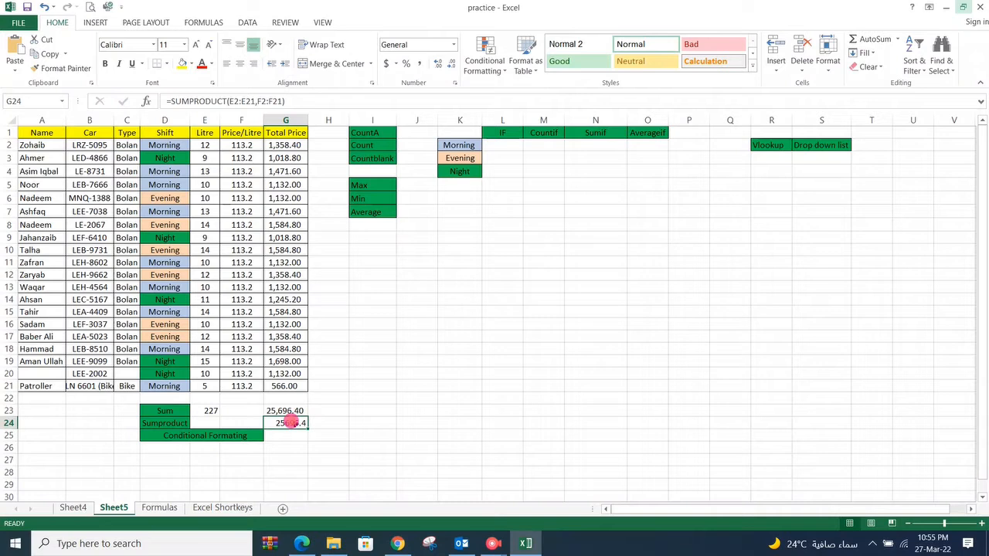
{"action": "left_click", "coordinate": [228, 434]}
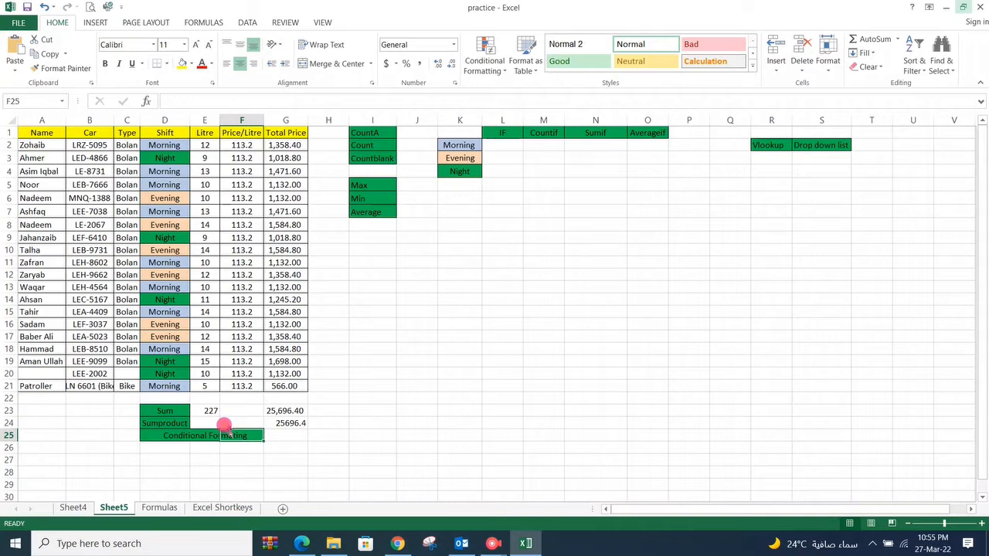
{"action": "left_click", "coordinate": [490, 66]}
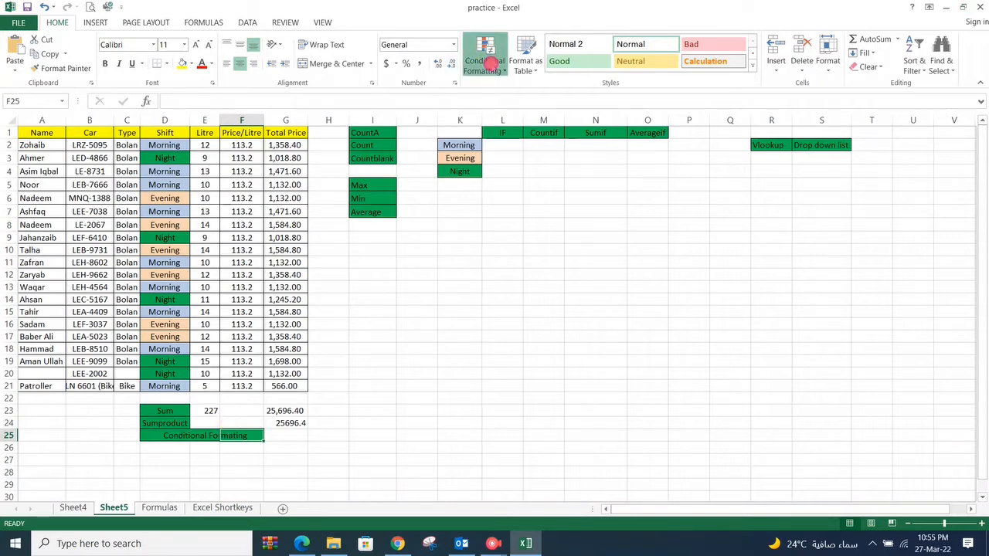
{"action": "mouse_move", "coordinate": [510, 93]}
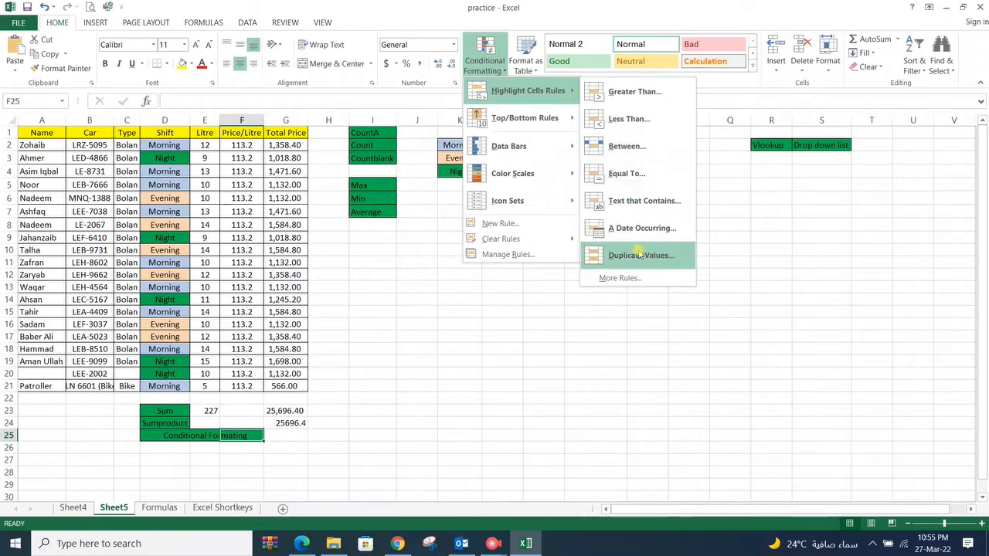
{"action": "mouse_move", "coordinate": [550, 124]}
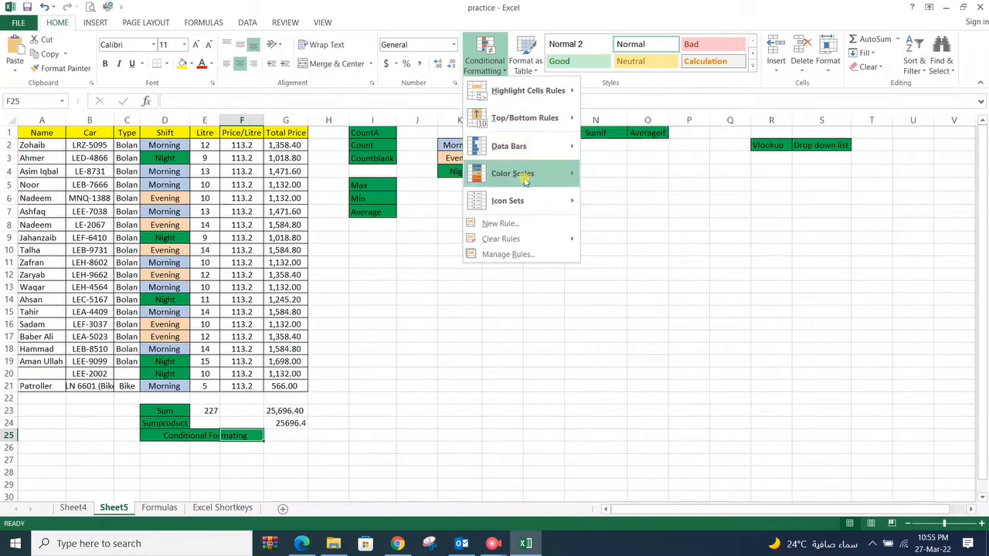
{"action": "mouse_move", "coordinate": [525, 181]}
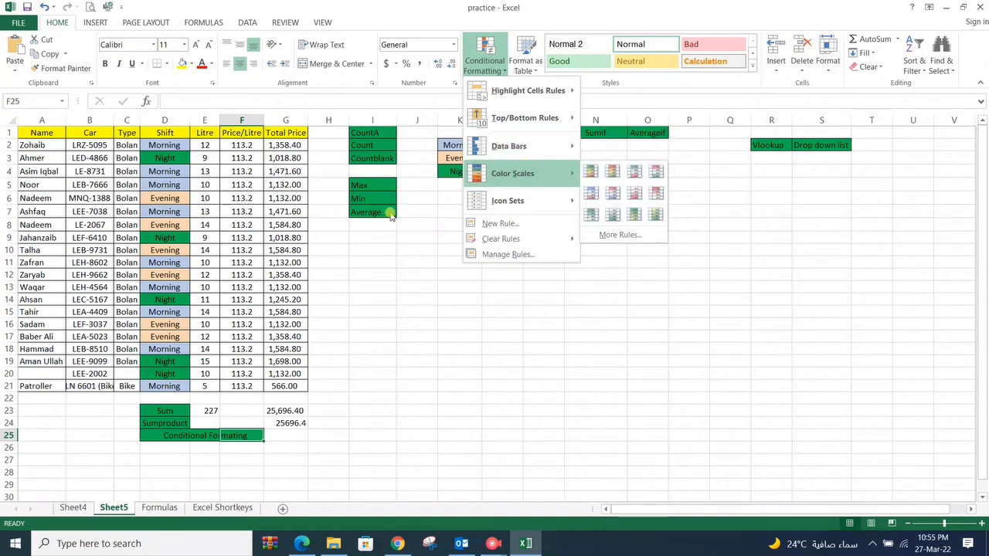
{"action": "mouse_move", "coordinate": [553, 91]}
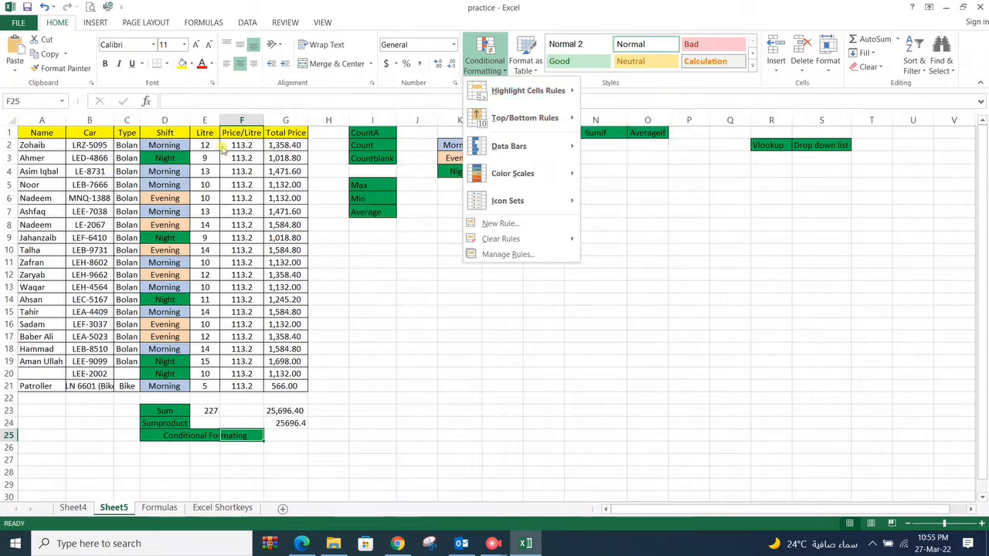
{"action": "left_click", "coordinate": [204, 155]}
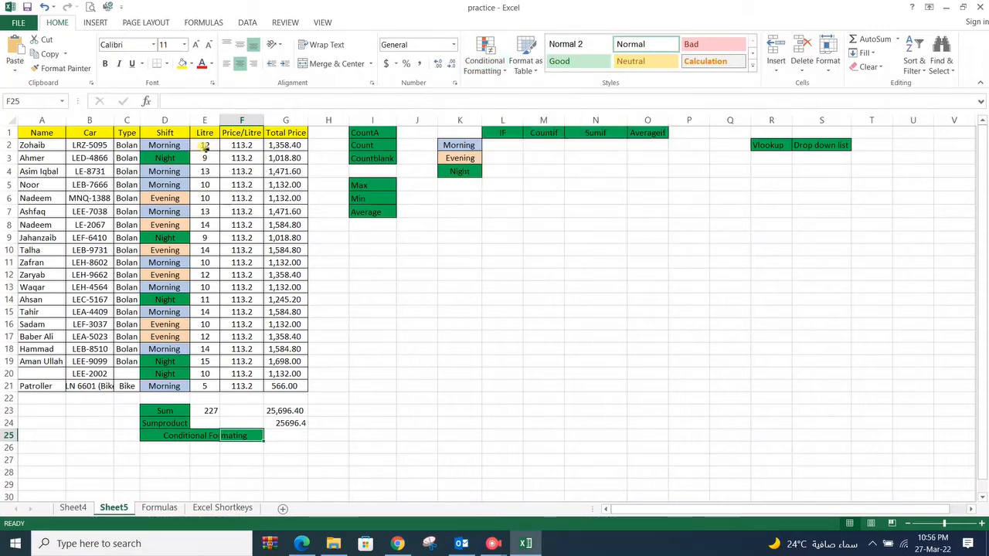
Apply a Greater Than 10 conditional formatting rule to the Litre values in E2:E21 with Light Red Fill with Dark Red Text.
{"action": "left_click_drag", "start_coordinate": [203, 145], "coordinate": [205, 287]}
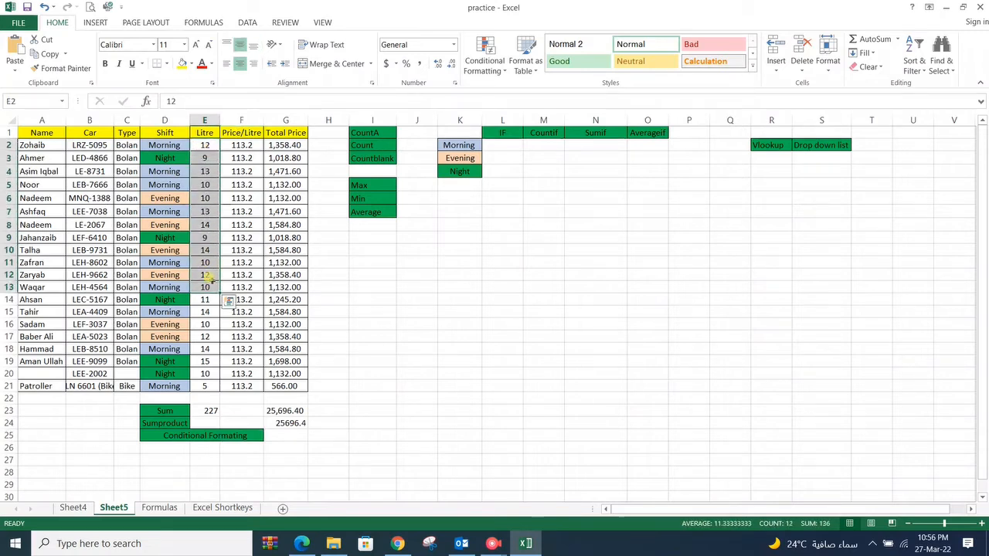
{"action": "left_click_drag", "start_coordinate": [206, 144], "coordinate": [209, 387]}
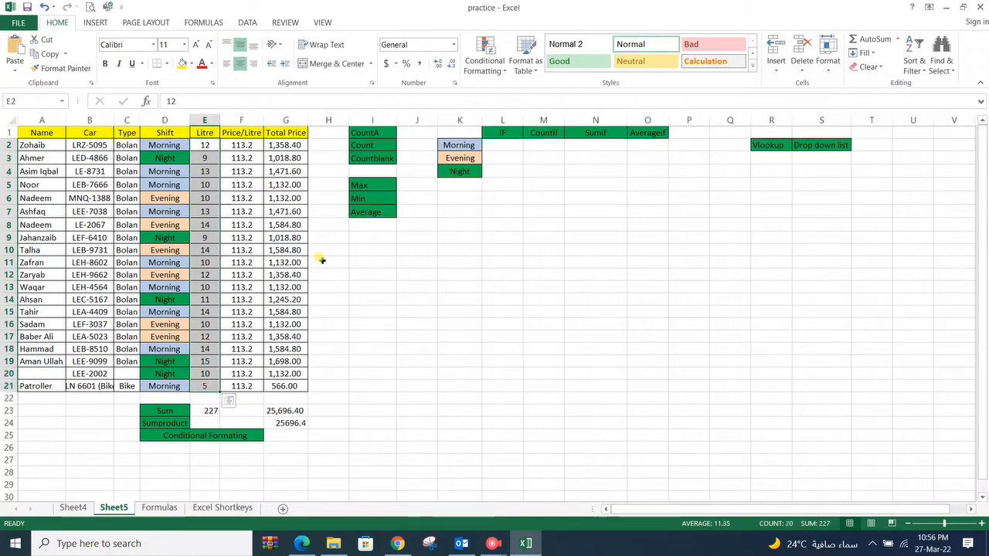
{"action": "left_click", "coordinate": [486, 67]}
{"action": "mouse_move", "coordinate": [530, 94]}
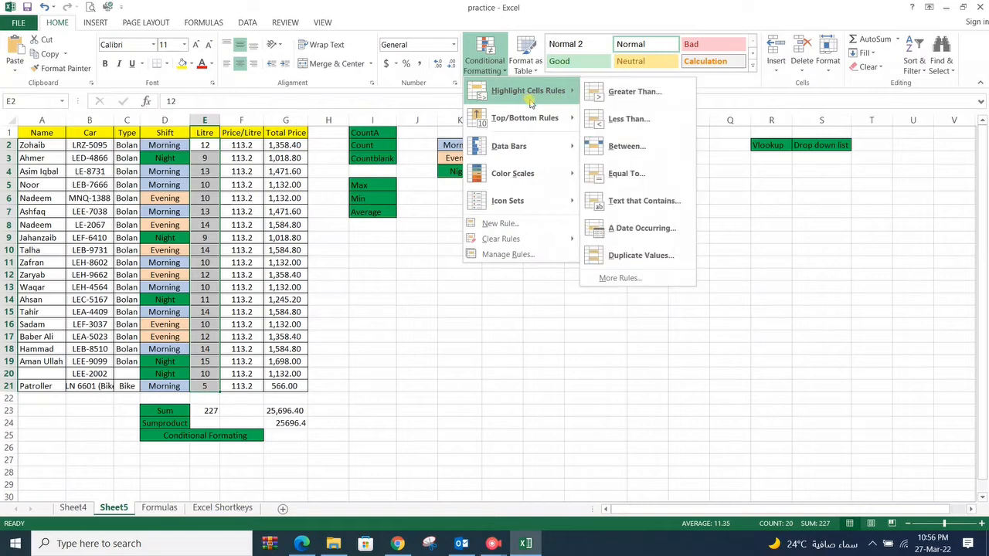
{"action": "left_click", "coordinate": [631, 93]}
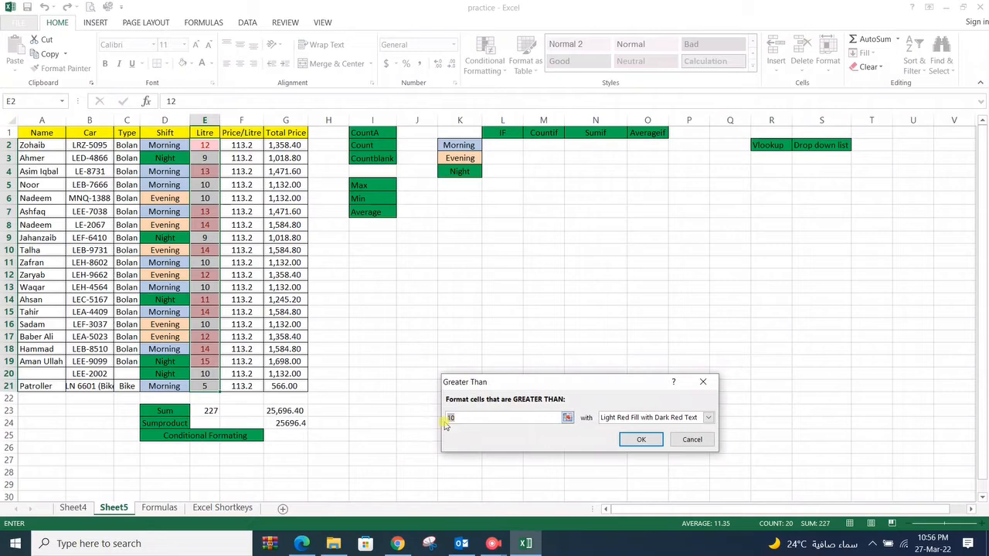
{"action": "left_click", "coordinate": [708, 417]}
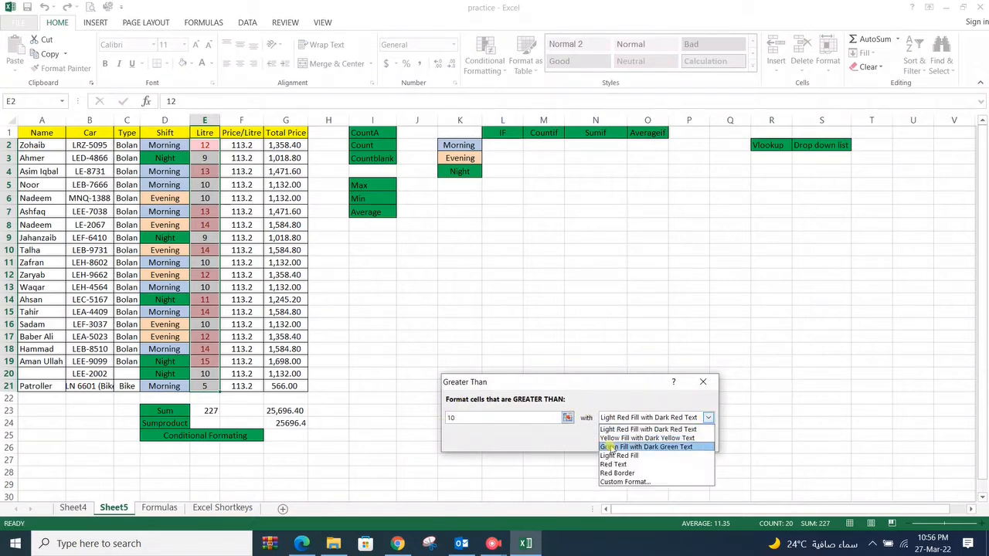
{"action": "left_click", "coordinate": [623, 400]}
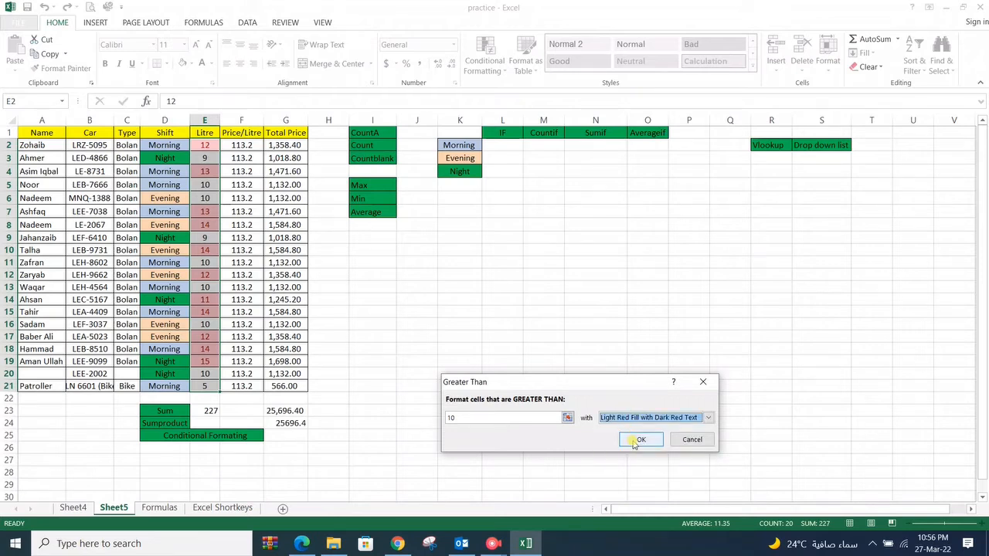
{"action": "left_click", "coordinate": [641, 439]}
{"action": "left_click", "coordinate": [423, 351]}
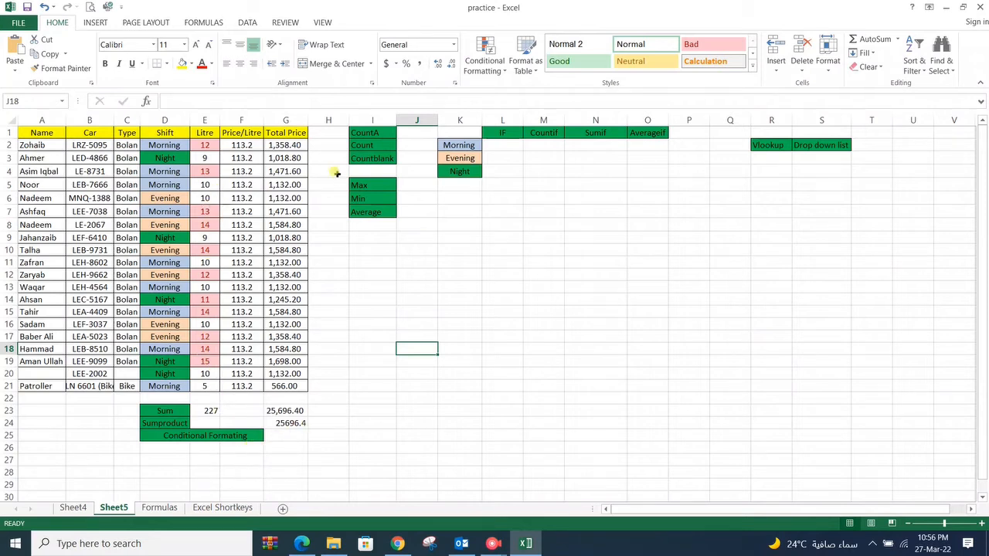
Count the non-empty Shift cells in J1 beside the CountA label with the formula =COUNTA(D2:D21).
{"action": "left_click", "coordinate": [407, 131]}
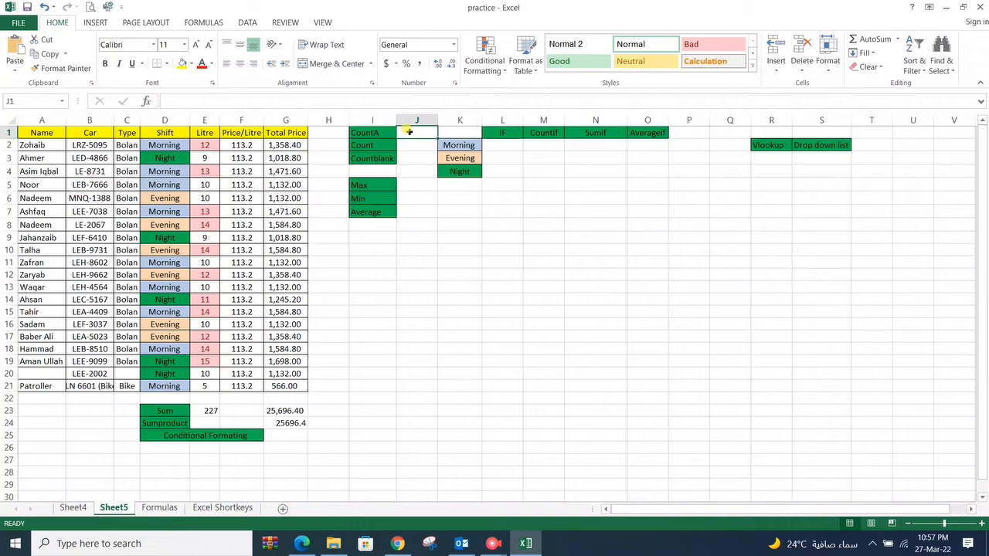
{"action": "type", "text": "="}
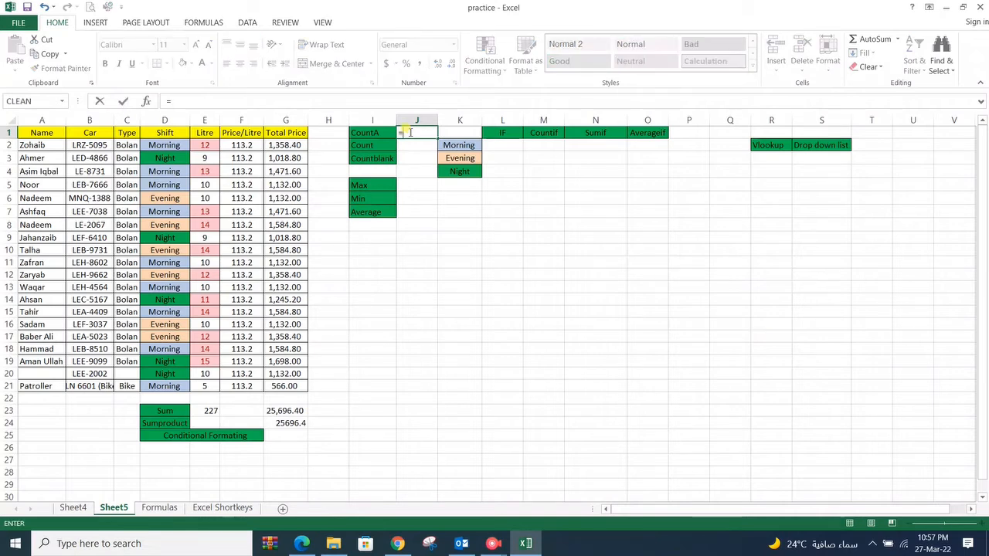
{"action": "type", "text": "coun"}
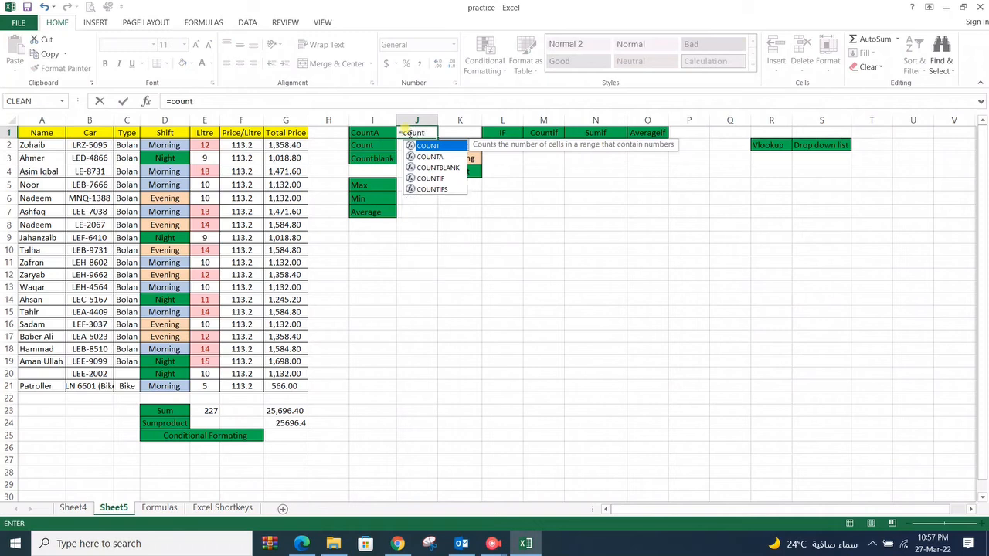
{"action": "type", "text": "t"}
{"action": "double_click", "coordinate": [430, 157]}
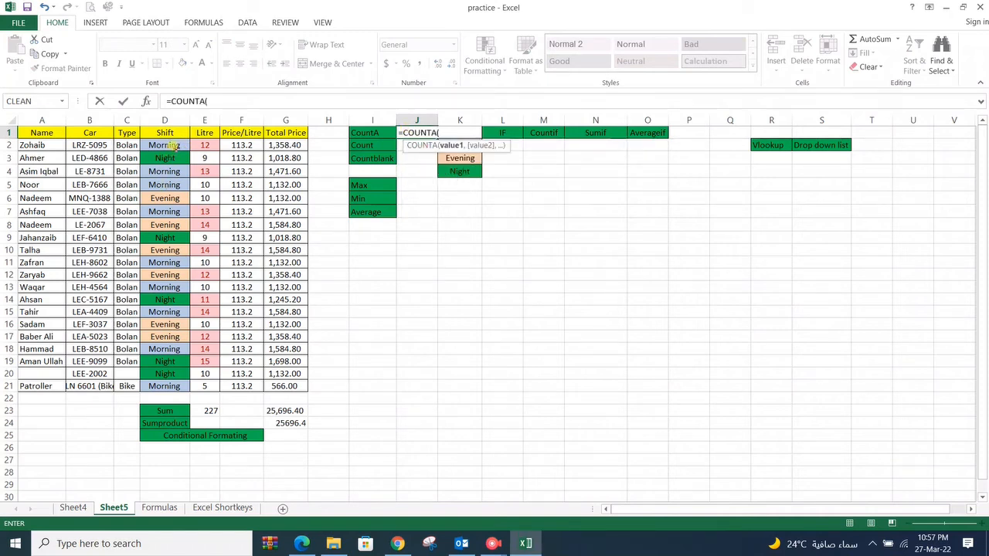
{"action": "left_click_drag", "start_coordinate": [174, 145], "coordinate": [184, 386]}
{"action": "key", "text": "Return"}
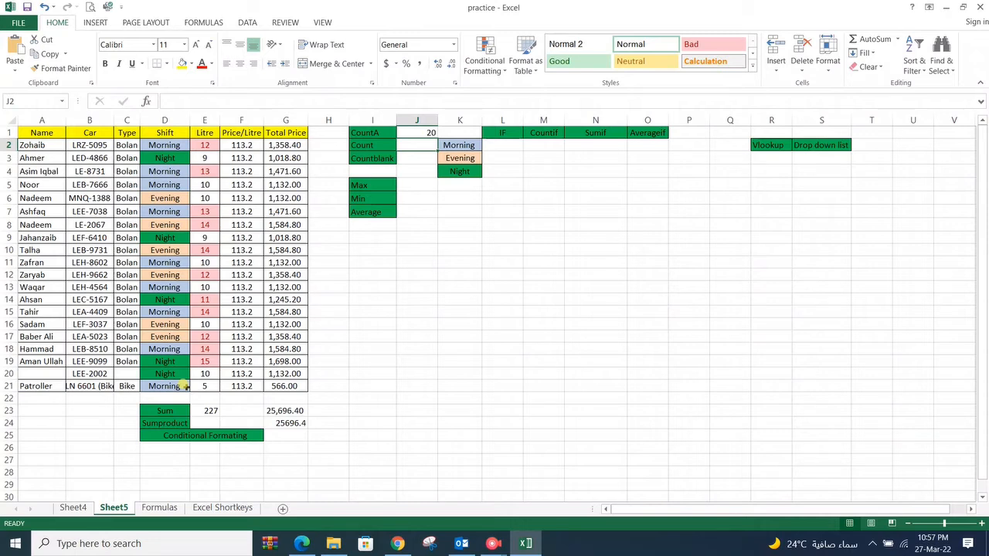
Count the numeric Litre cells in J2 beside the Count label with the formula =COUNT(E2:E21).
{"action": "type", "text": "=coun"}
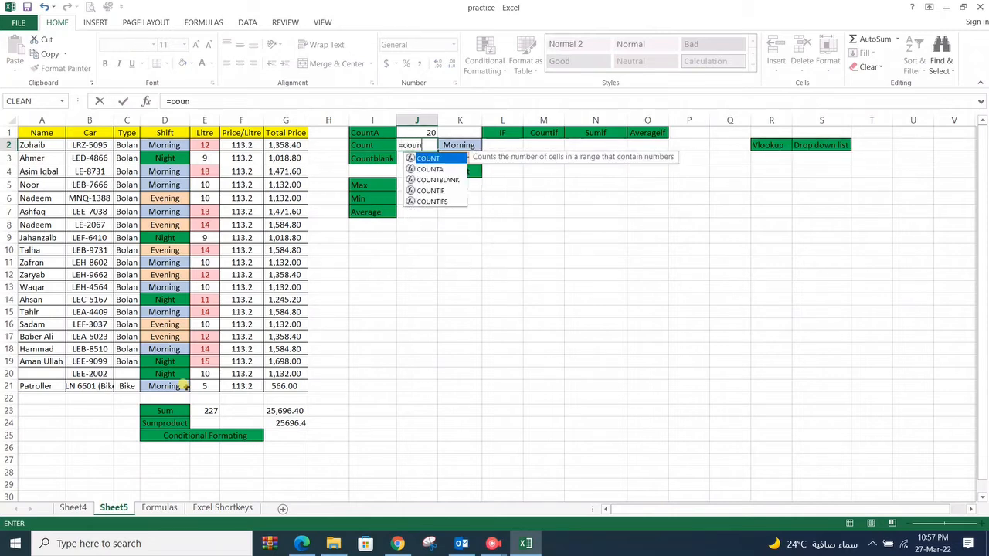
{"action": "type", "text": "t"}
{"action": "double_click", "coordinate": [427, 158]}
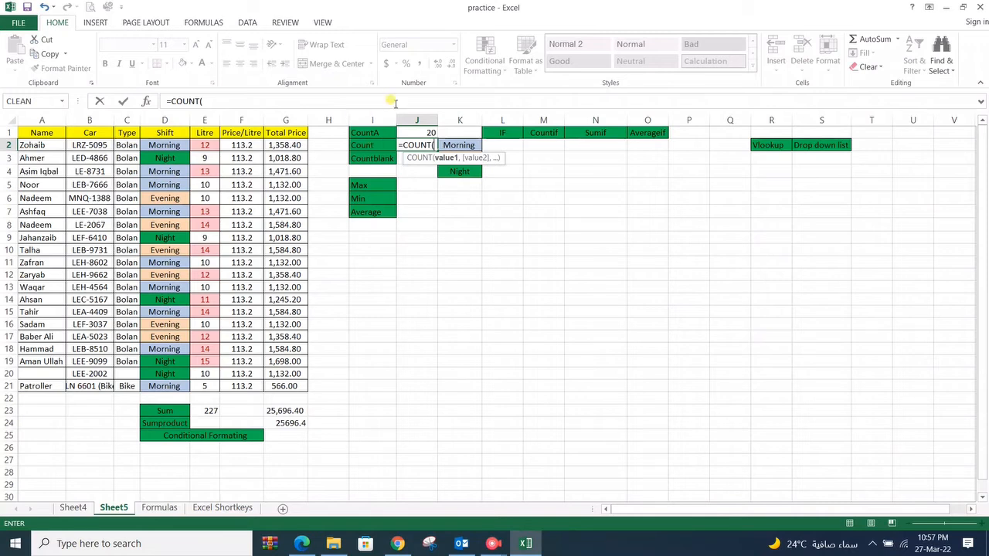
{"action": "left_click", "coordinate": [205, 144]}
{"action": "left_click_drag", "start_coordinate": [204, 144], "coordinate": [207, 384]}
{"action": "key", "text": "Return"}
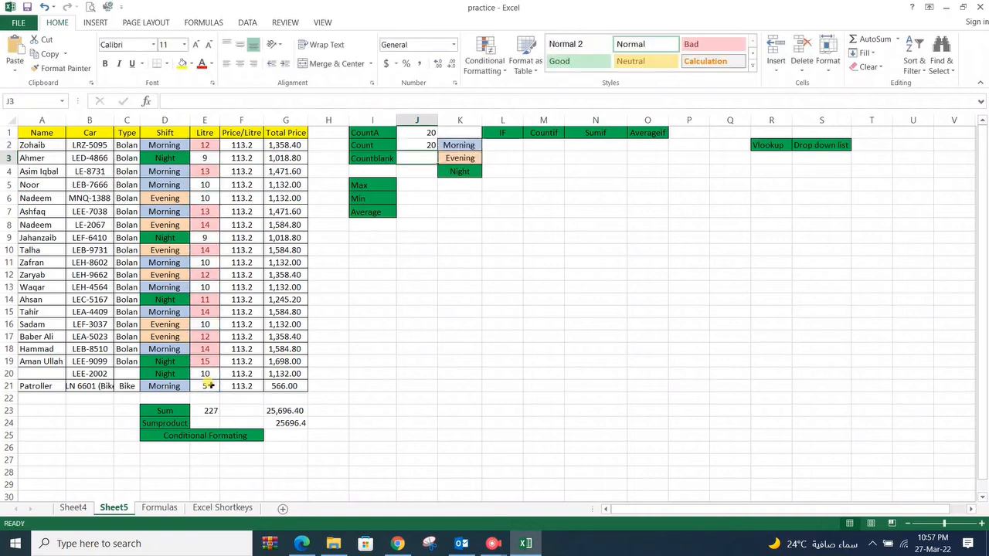
Change the range of the Count formula in J2 to the Car column so it reads =COUNT(B2:B21), and check the cell.
{"action": "double_click", "coordinate": [424, 145]}
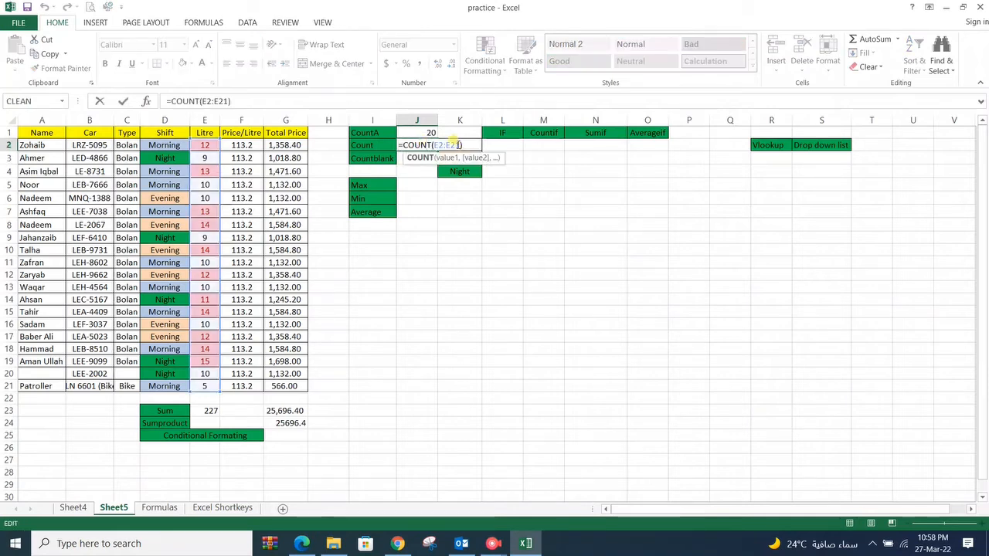
{"action": "left_click", "coordinate": [457, 144]}
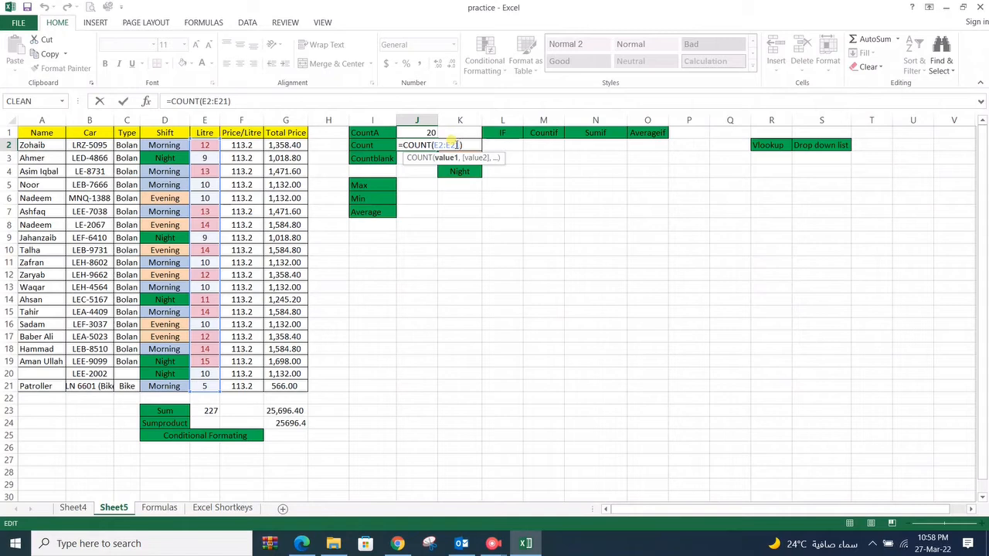
{"action": "key", "text": "BackSpace"}
{"action": "key", "text": "BackSpace"}
{"action": "key", "text": "BackSpace"}
{"action": "key", "text": "BackSpace"}
{"action": "key", "text": "BackSpace"}
{"action": "key", "text": "BackSpace"}
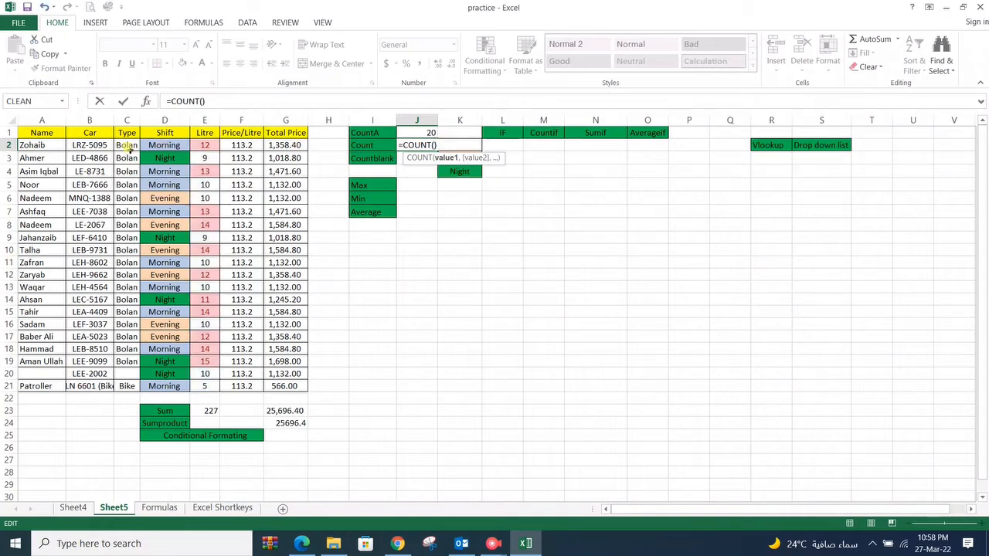
{"action": "left_click_drag", "start_coordinate": [98, 145], "coordinate": [105, 385]}
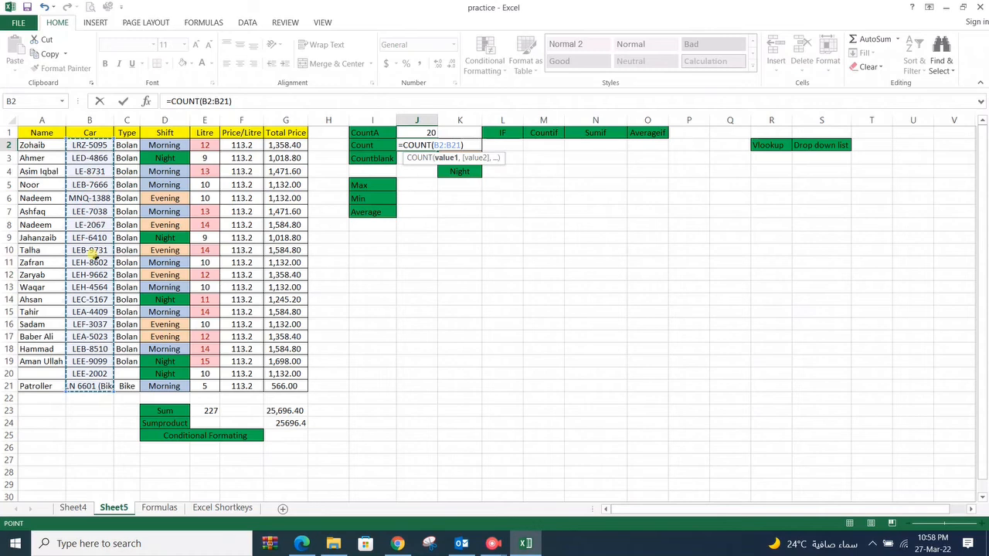
{"action": "key", "text": "Return"}
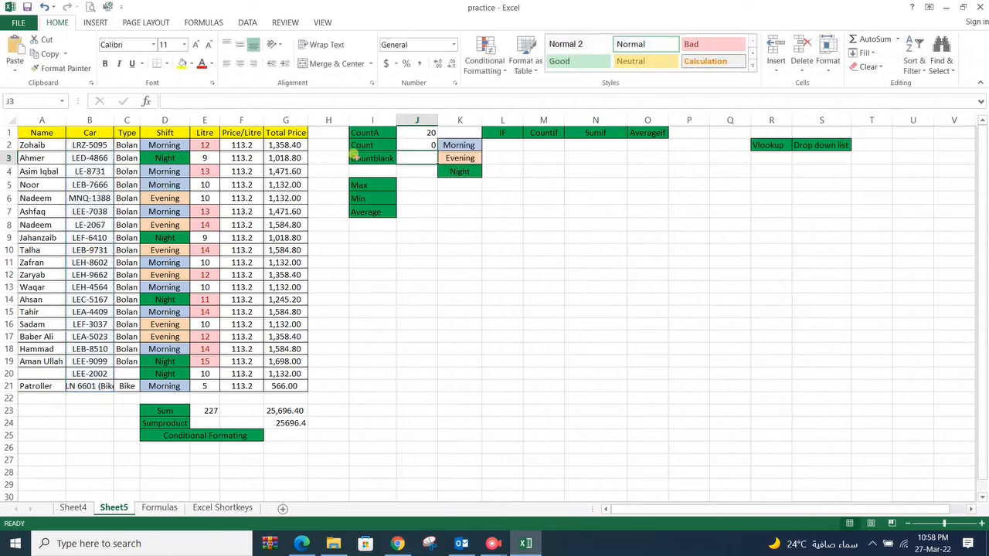
{"action": "left_click", "coordinate": [430, 144]}
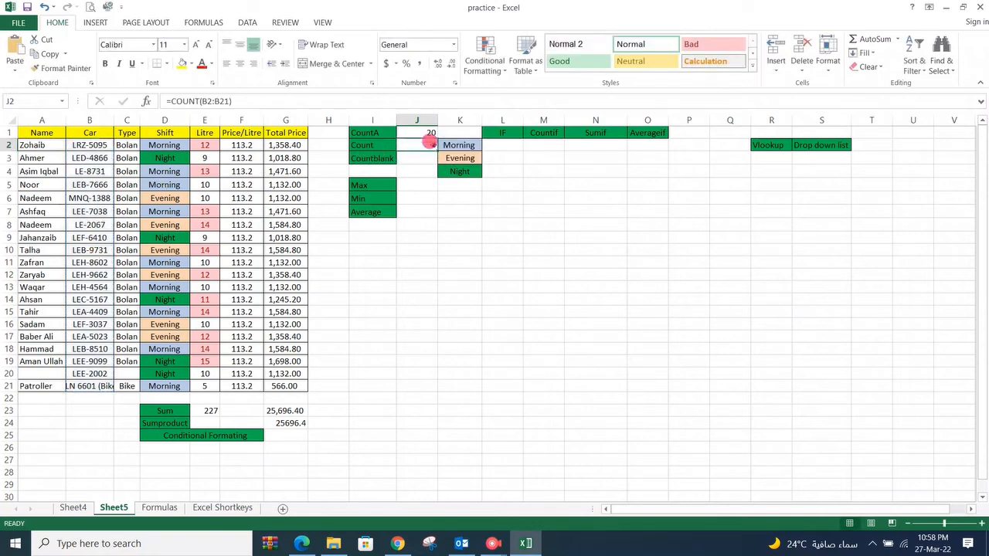
{"action": "left_click", "coordinate": [372, 144]}
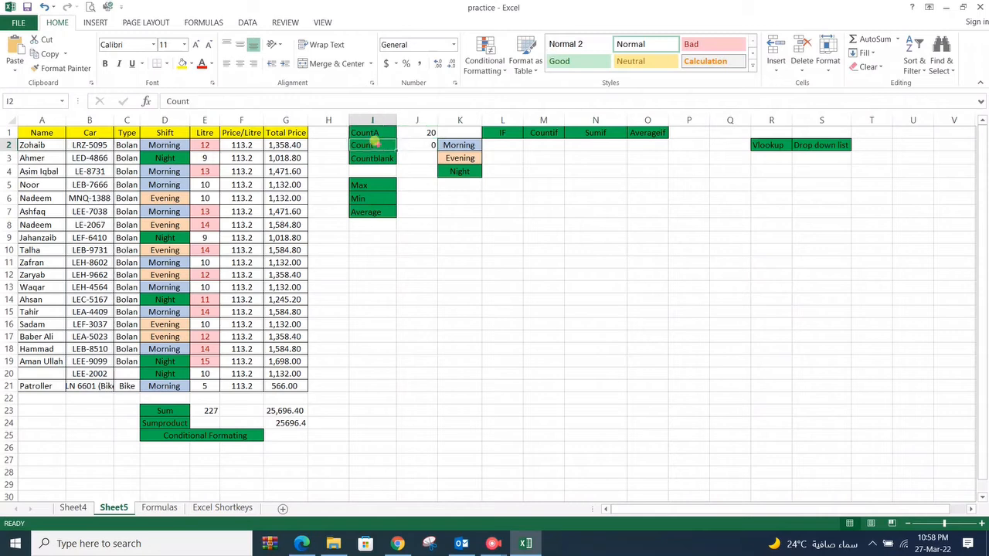
Count the empty cells of the Type column in J3 beside the Countblank label with =COUNTBLANK(C2:C23).
{"action": "left_click", "coordinate": [414, 157]}
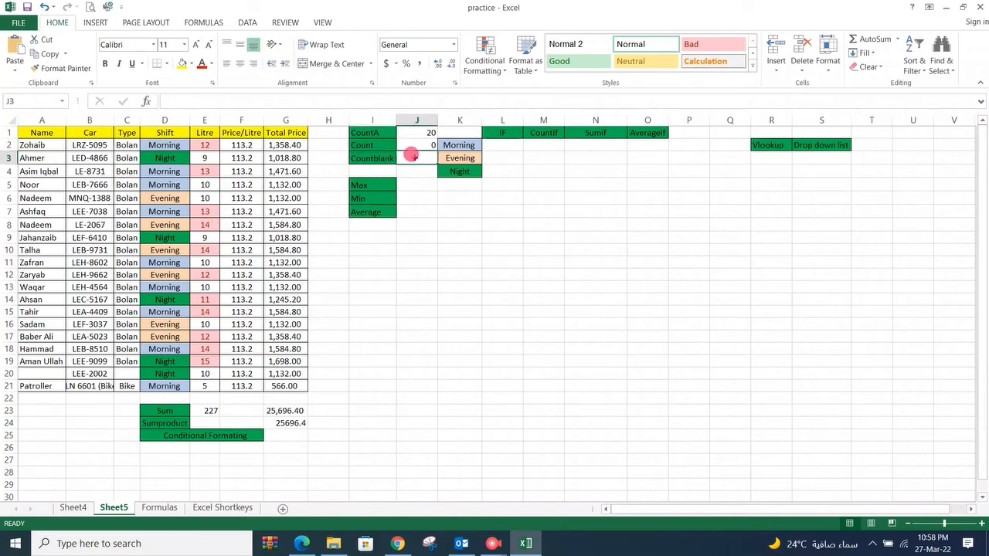
{"action": "type", "text": "="}
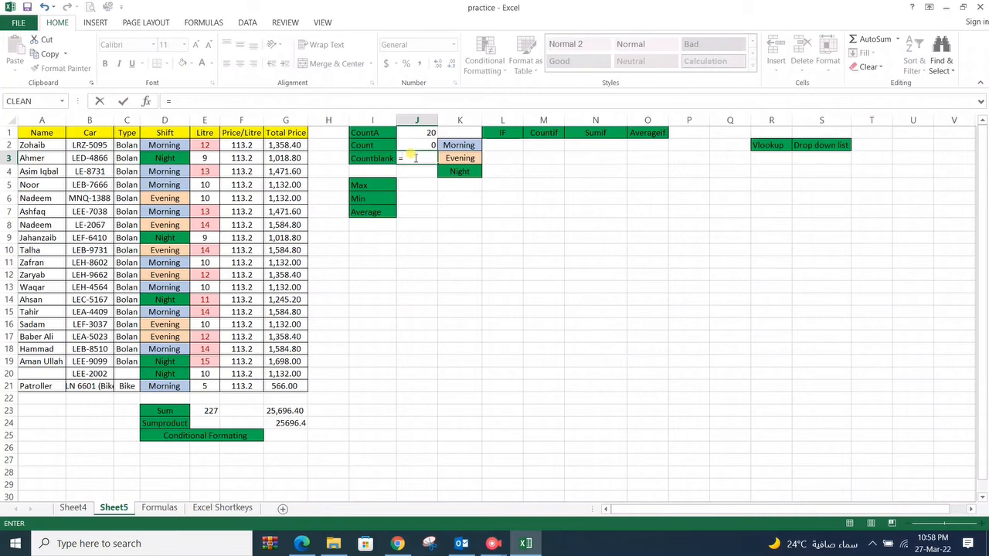
{"action": "type", "text": "count"}
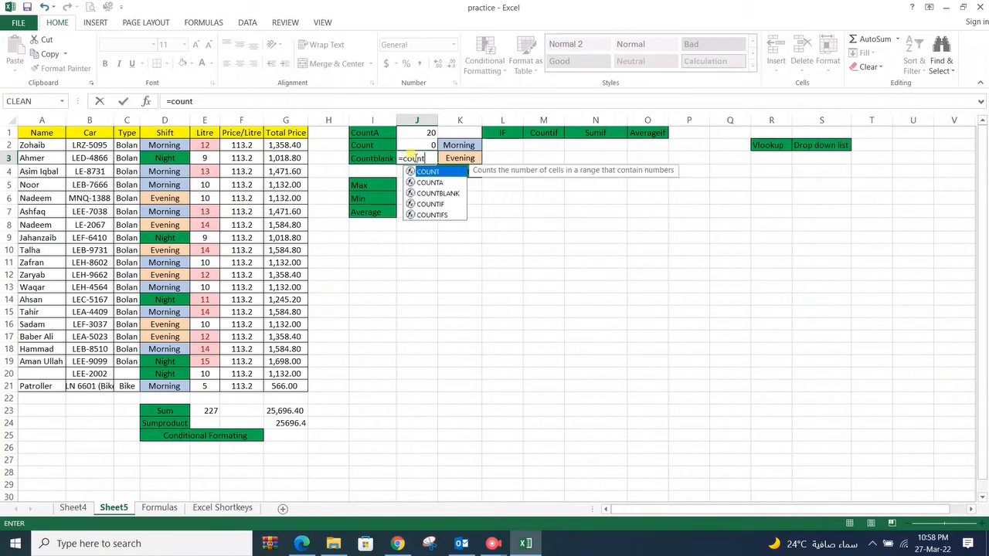
{"action": "double_click", "coordinate": [444, 193]}
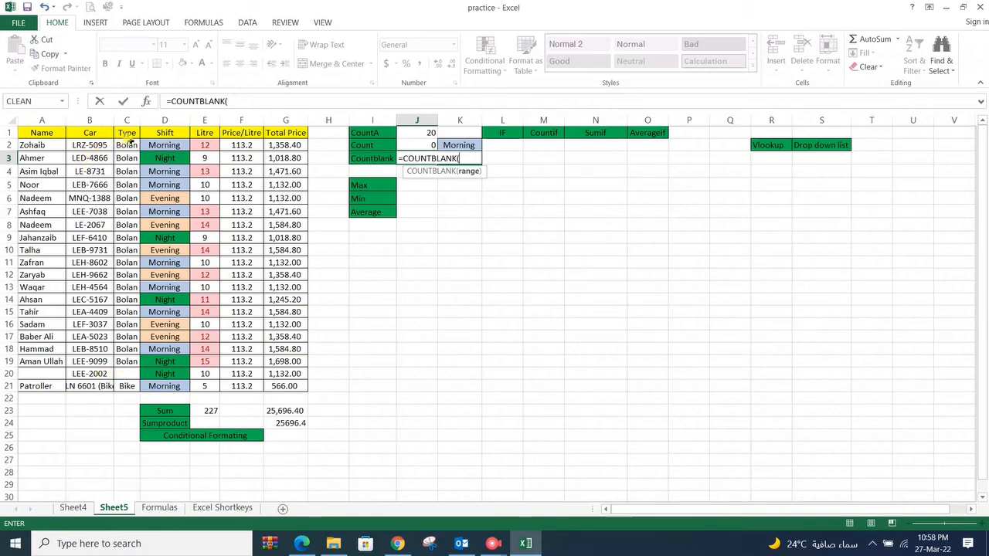
{"action": "left_click_drag", "start_coordinate": [128, 145], "coordinate": [117, 406]}
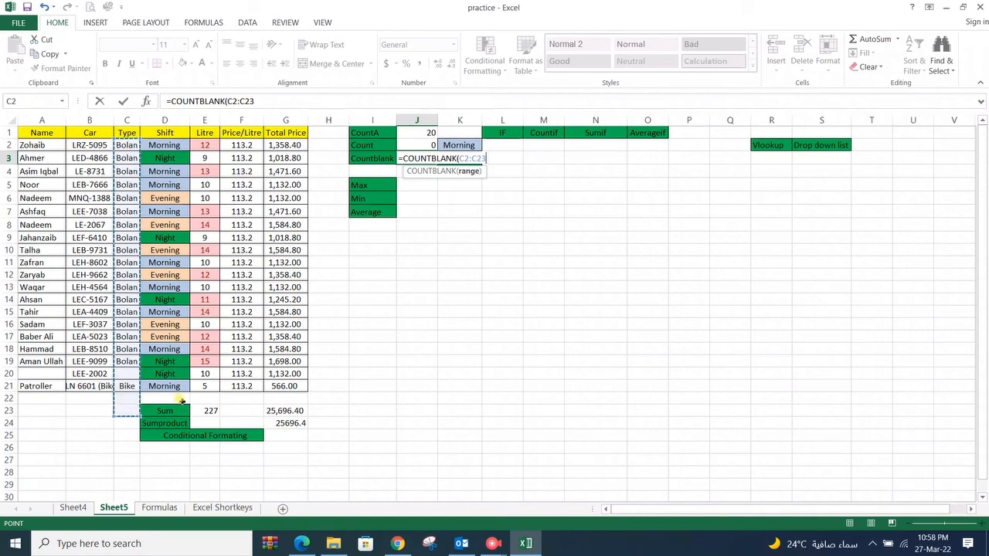
{"action": "key", "text": "Return"}
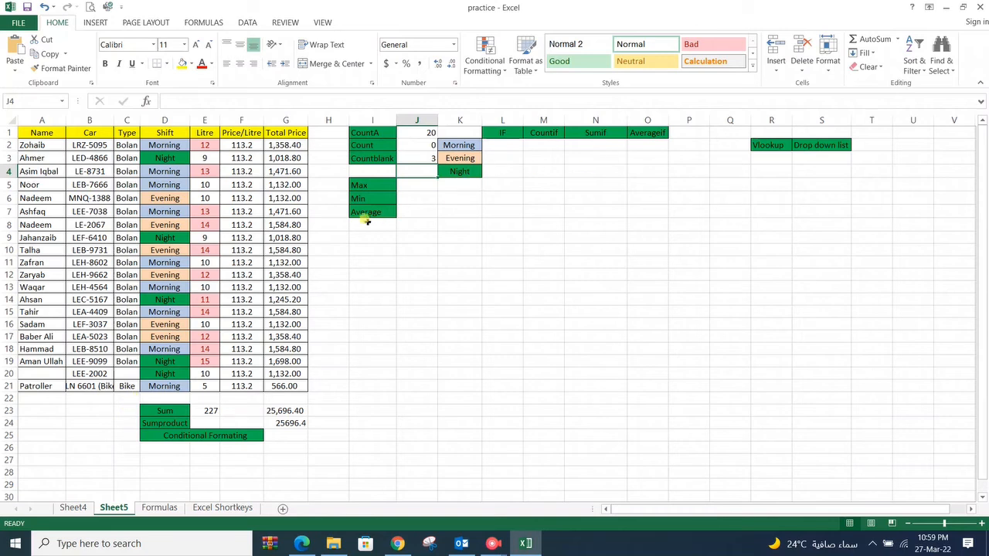
Find the largest Total Price in J5 beside the Max label using the MAX function on that column's values.
{"action": "left_click", "coordinate": [418, 184]}
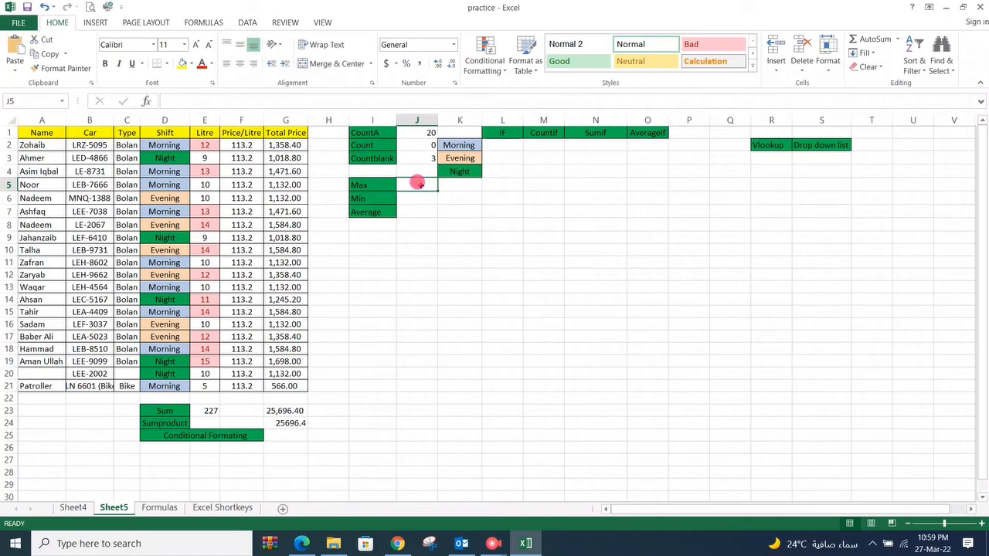
{"action": "type", "text": "=max"}
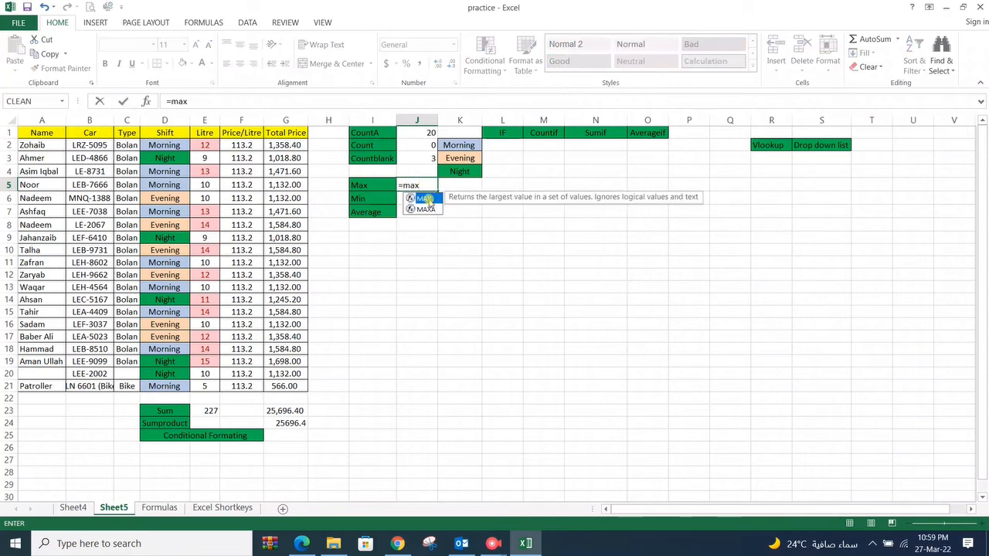
{"action": "double_click", "coordinate": [421, 199]}
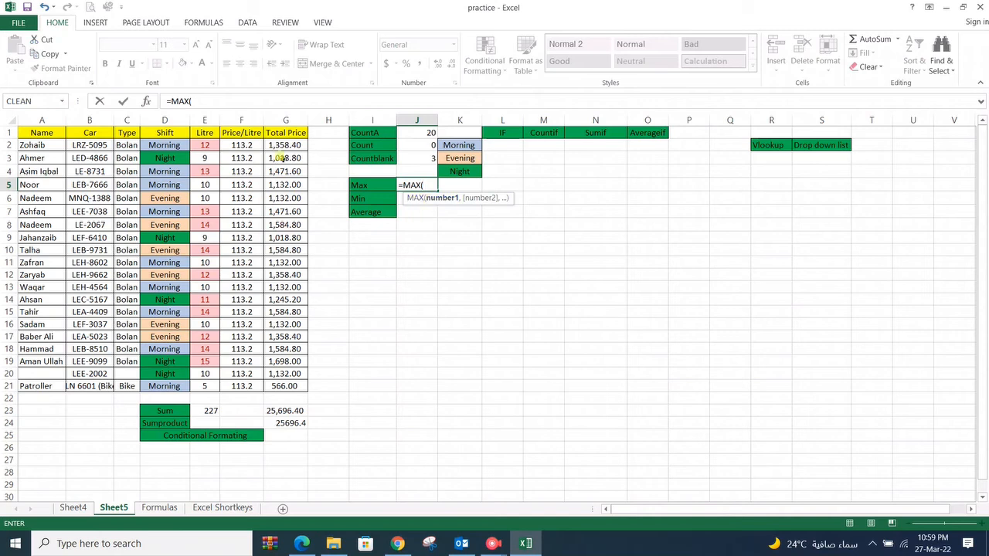
{"action": "left_click", "coordinate": [282, 144]}
{"action": "left_click_drag", "start_coordinate": [282, 144], "coordinate": [283, 392]}
{"action": "key", "text": "Return"}
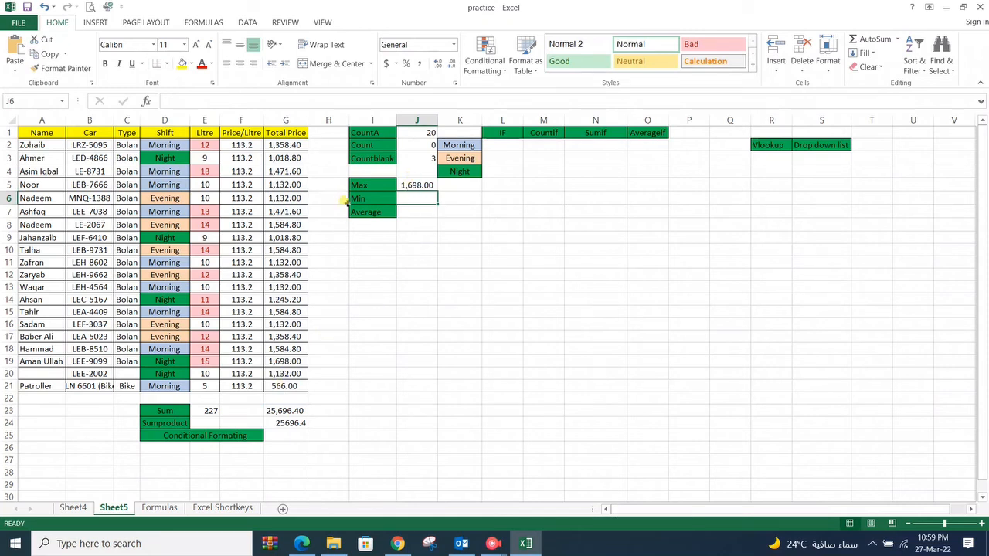
Find the smallest Total Price in J6 beside the Min label with the formula =MIN(G2:G21).
{"action": "type", "text": "=min"}
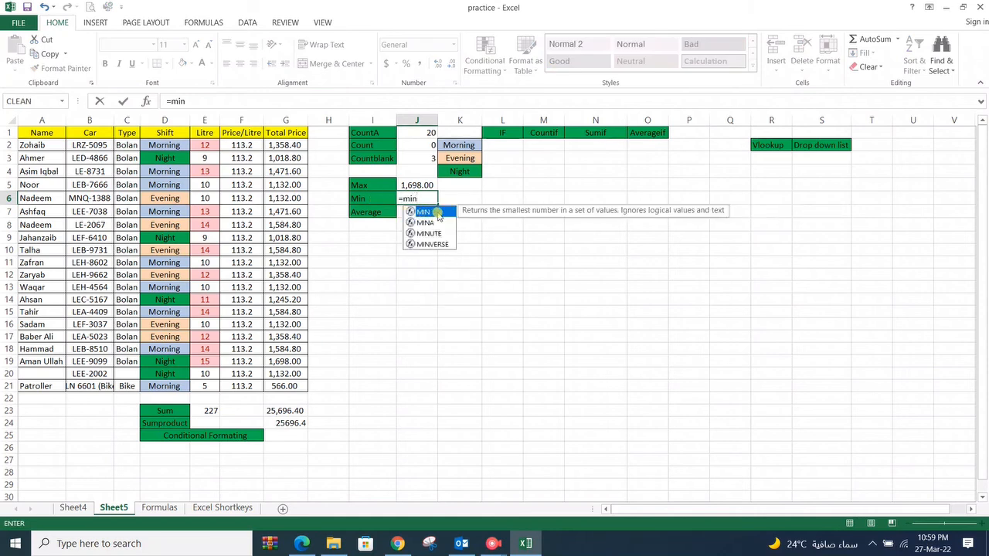
{"action": "double_click", "coordinate": [438, 214]}
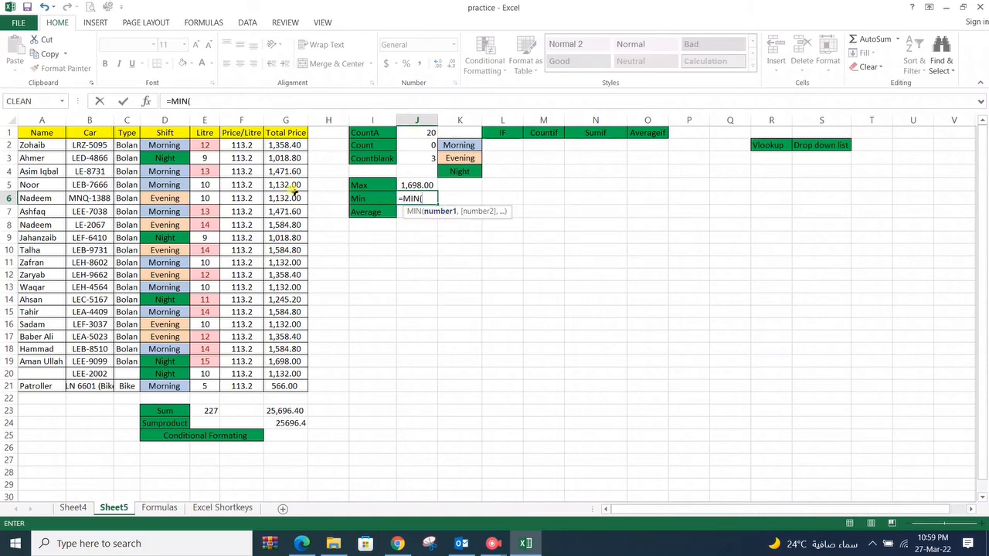
{"action": "left_click_drag", "start_coordinate": [286, 145], "coordinate": [291, 384]}
{"action": "key", "text": "Return"}
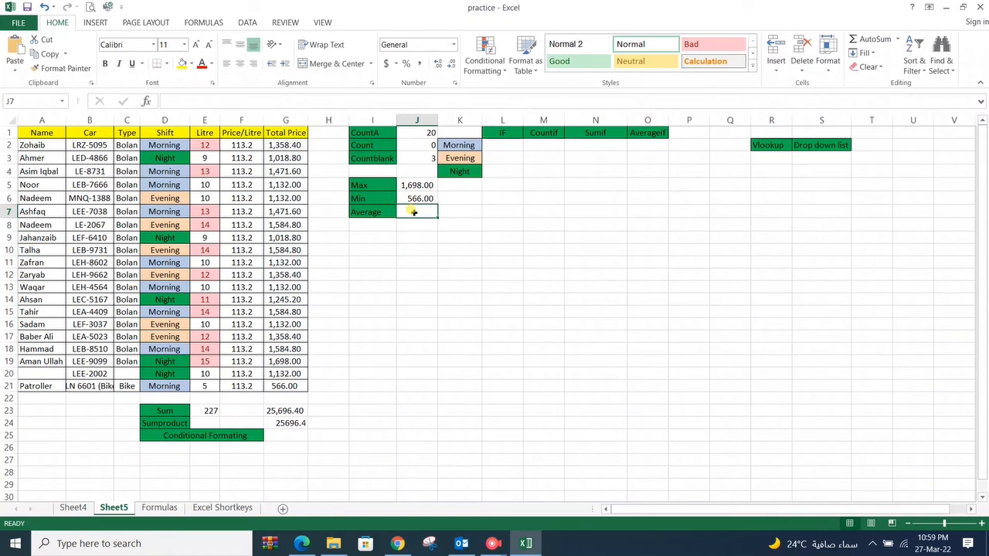
Average the Litre column in J7 beside the Average label with the formula =AVERAGE(E2:E21).
{"action": "type", "text": "="}
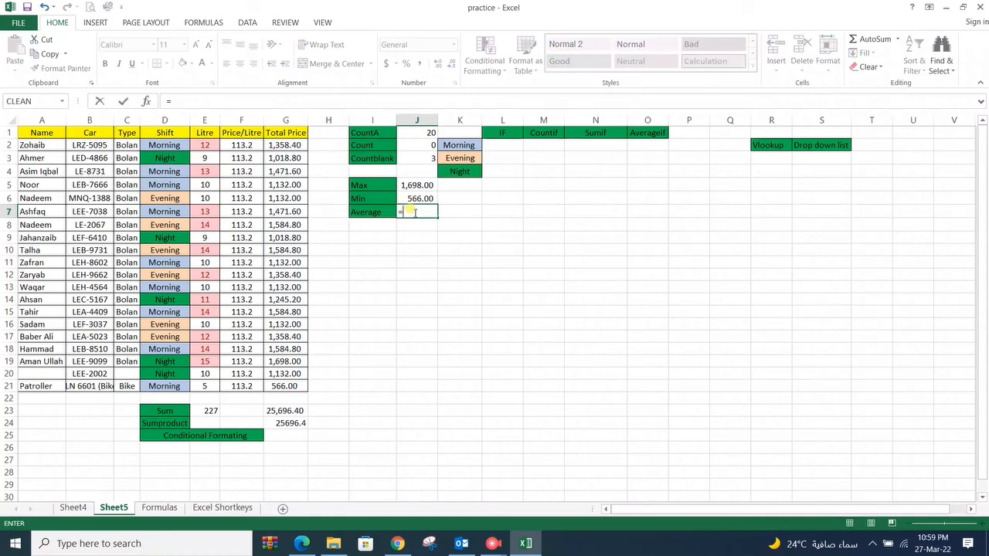
{"action": "type", "text": "aver"}
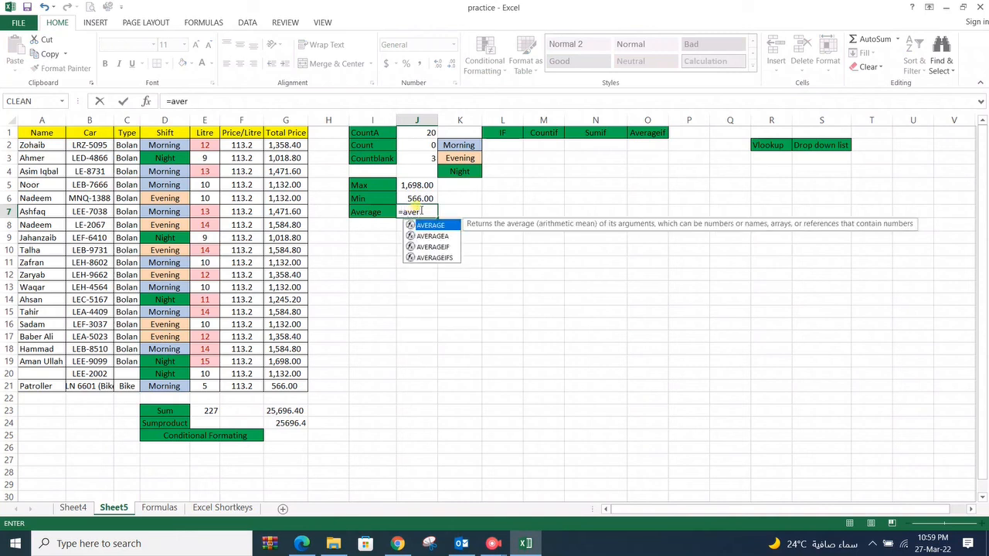
{"action": "double_click", "coordinate": [442, 225]}
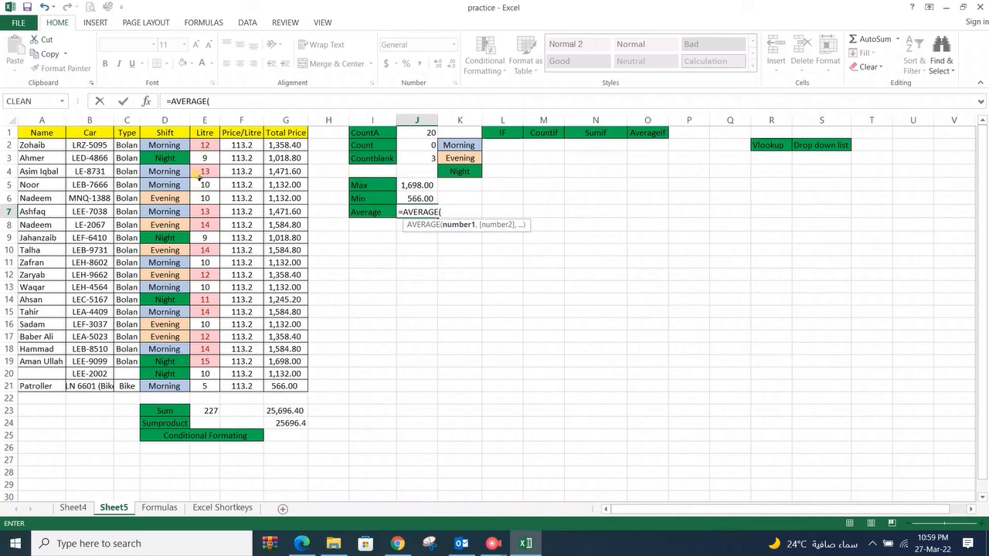
{"action": "left_click_drag", "start_coordinate": [205, 146], "coordinate": [199, 383]}
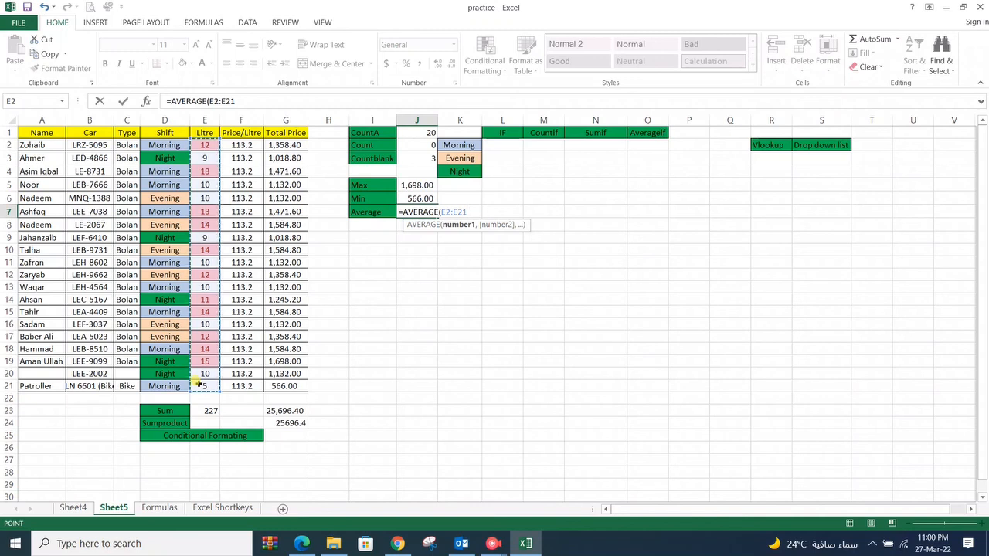
{"action": "key", "text": "Return"}
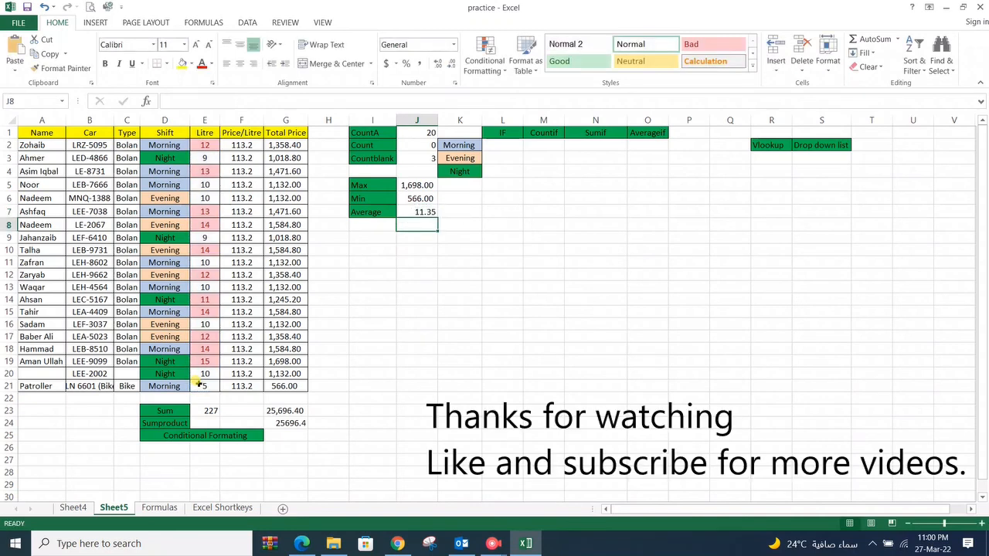